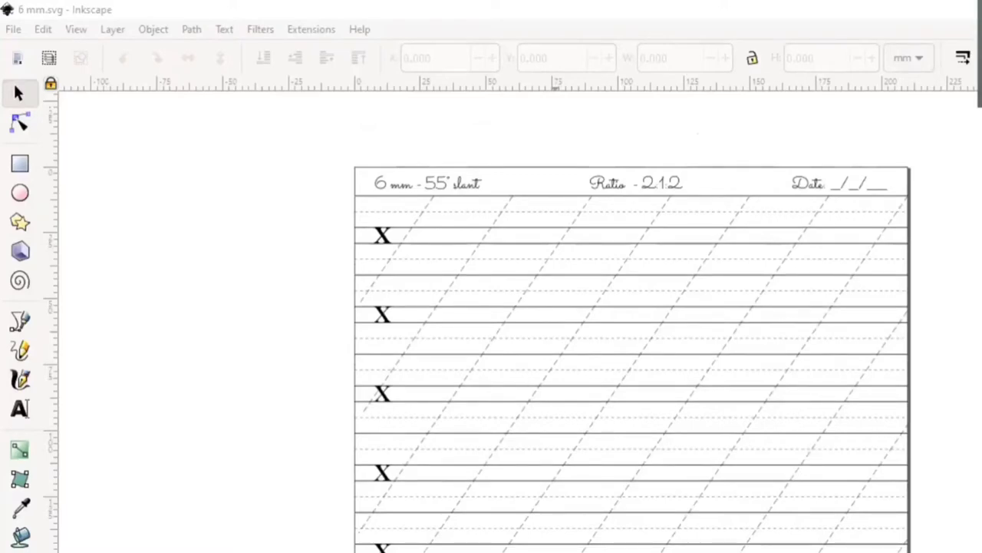
Step: Open Trace Bitmap for the photographed calligraphy letter and preview its brightness cutoff trace
click(296, 307)
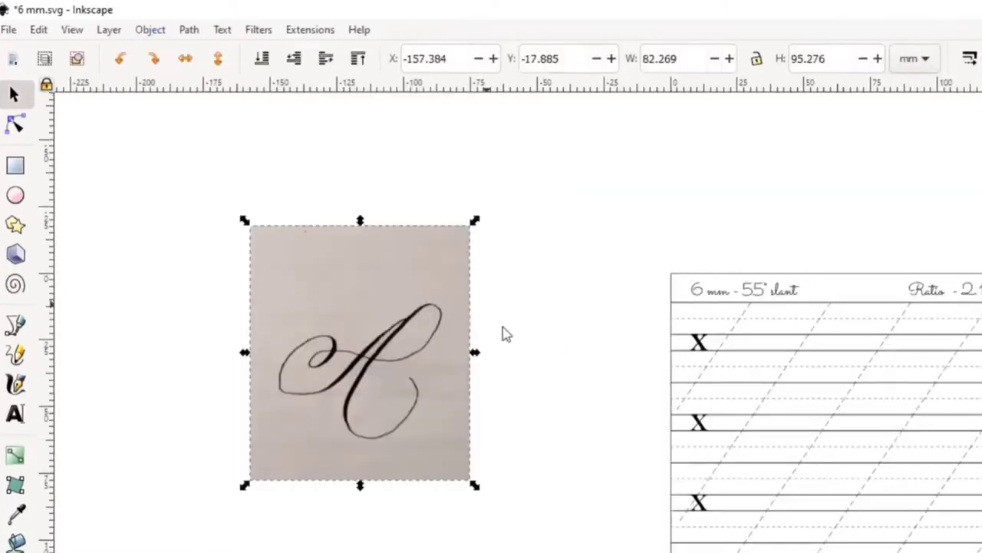
click(501, 327)
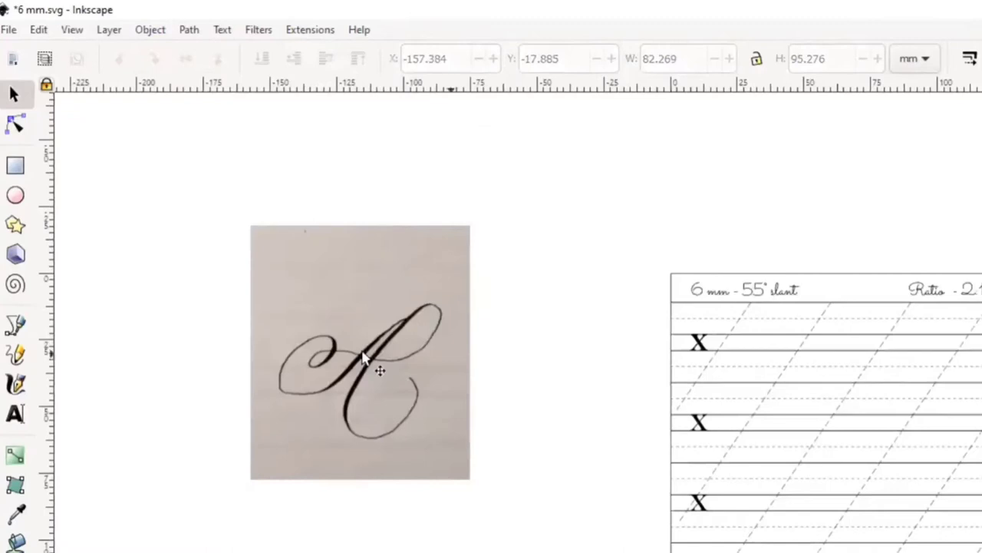
click(385, 276)
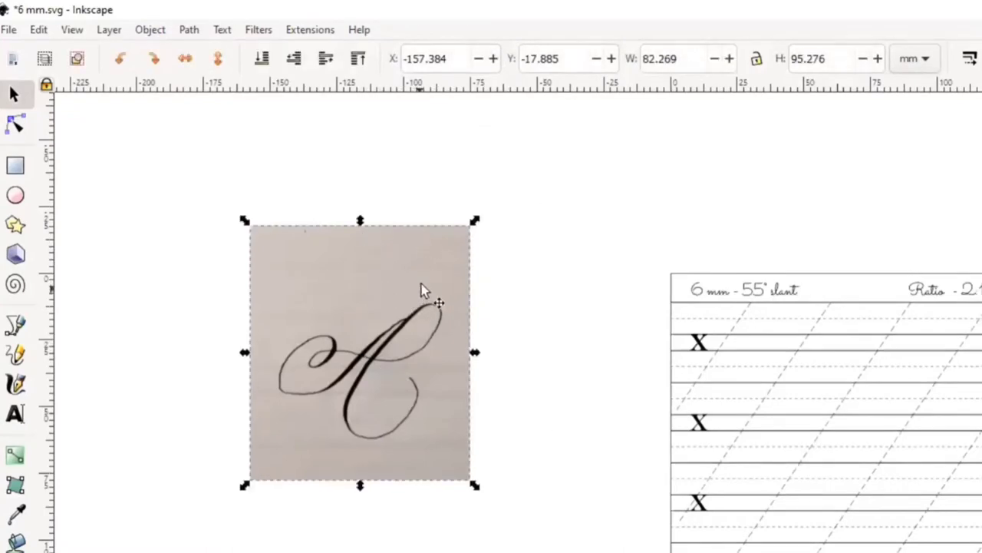
click(190, 32)
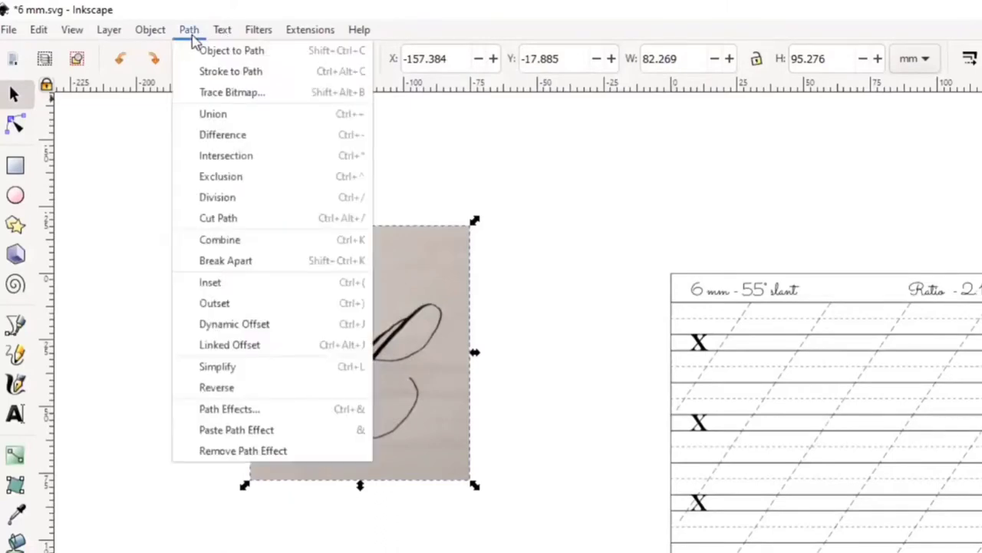
click(211, 93)
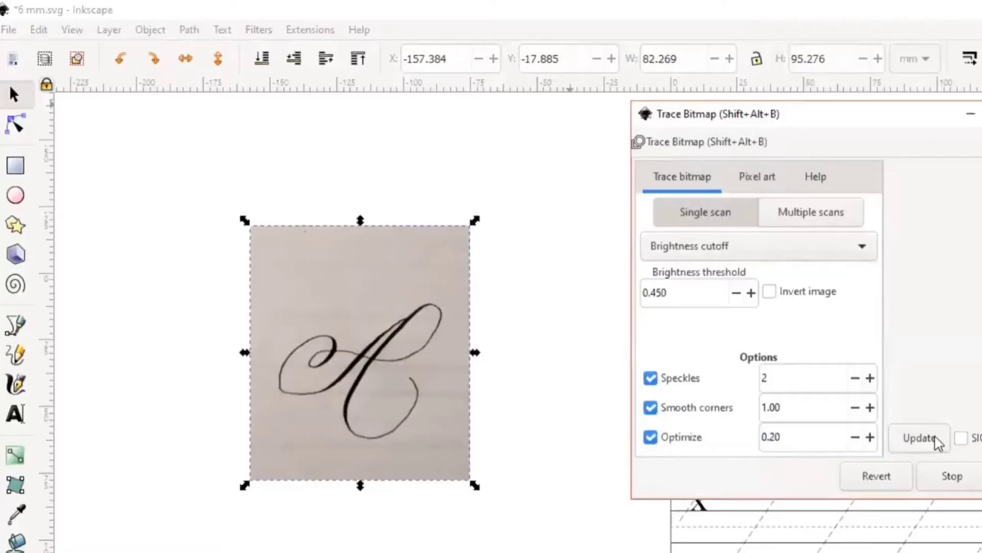
click(928, 438)
click(598, 491)
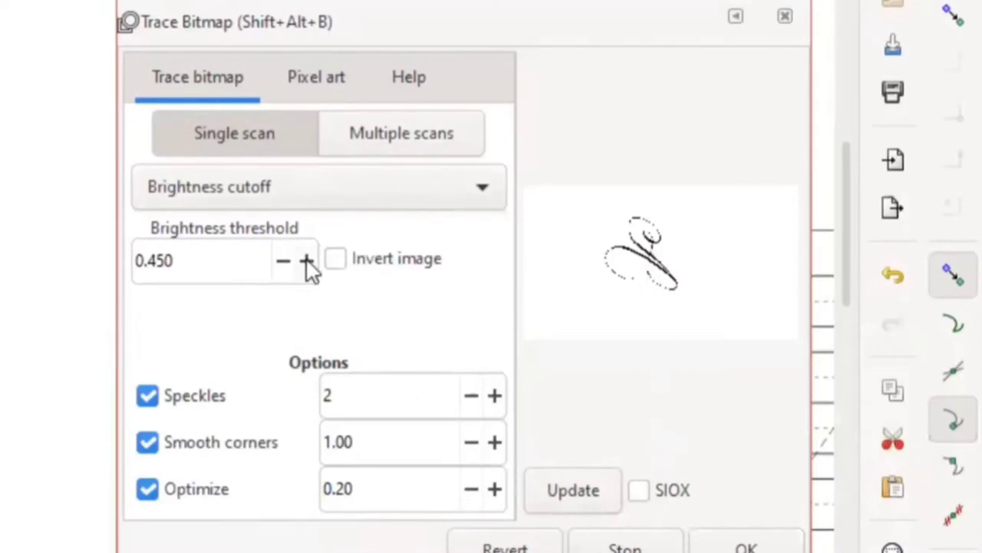
Step: Lower the brightness cutoff threshold to 0.440, keeping image inversion off
click(336, 259)
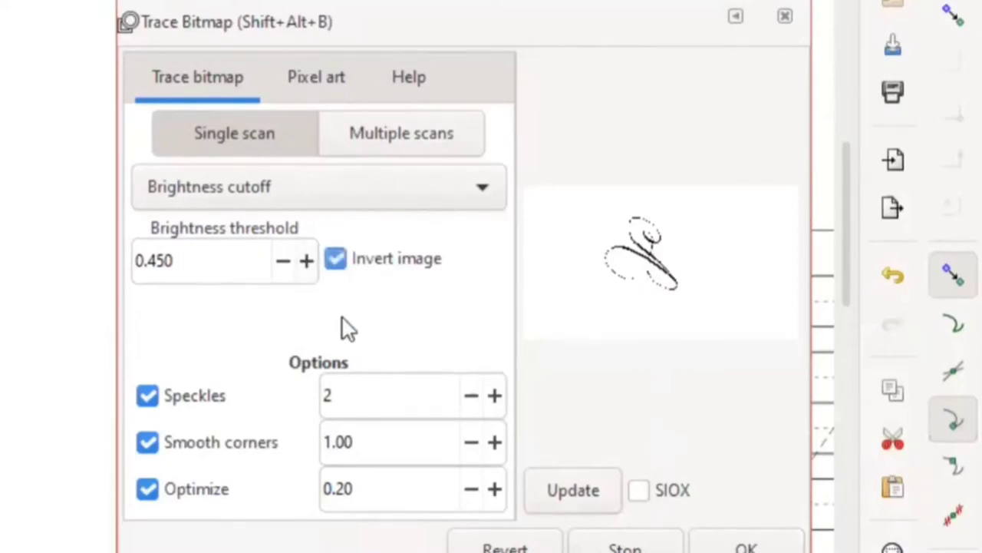
click(342, 259)
click(288, 268)
click(288, 268)
click(288, 268)
click(288, 269)
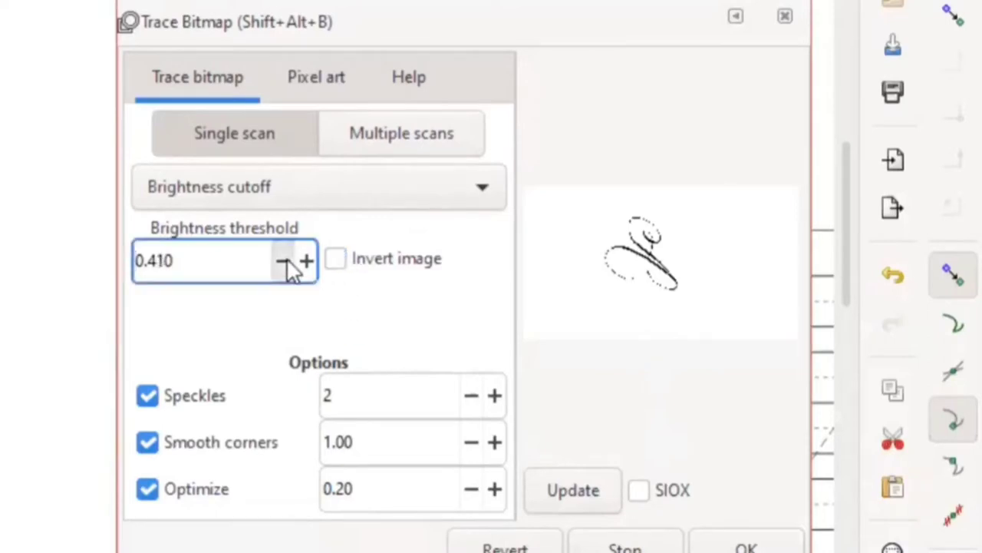
click(288, 268)
click(307, 261)
click(307, 261)
Step: Preview the letter's trace with edge detection and with color quantization
click(380, 190)
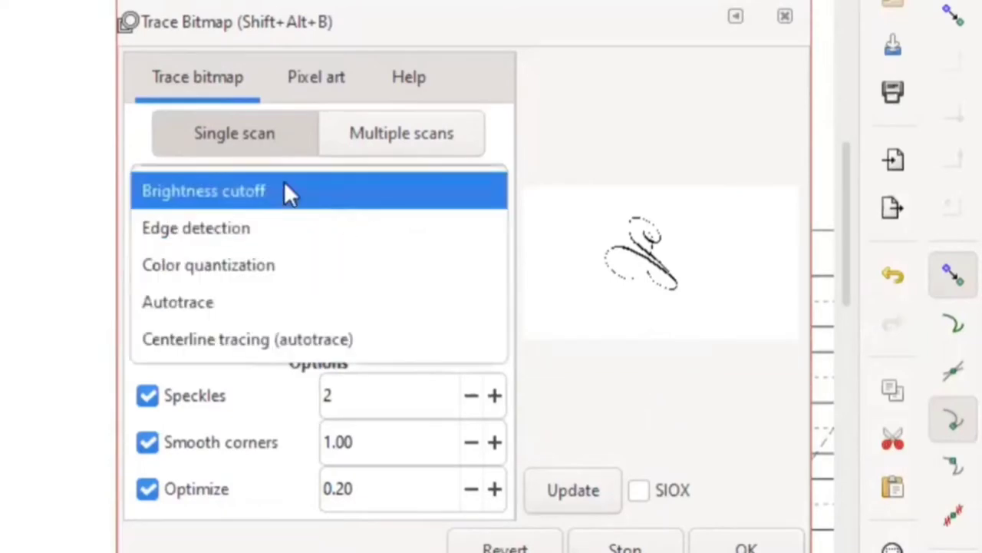
click(249, 227)
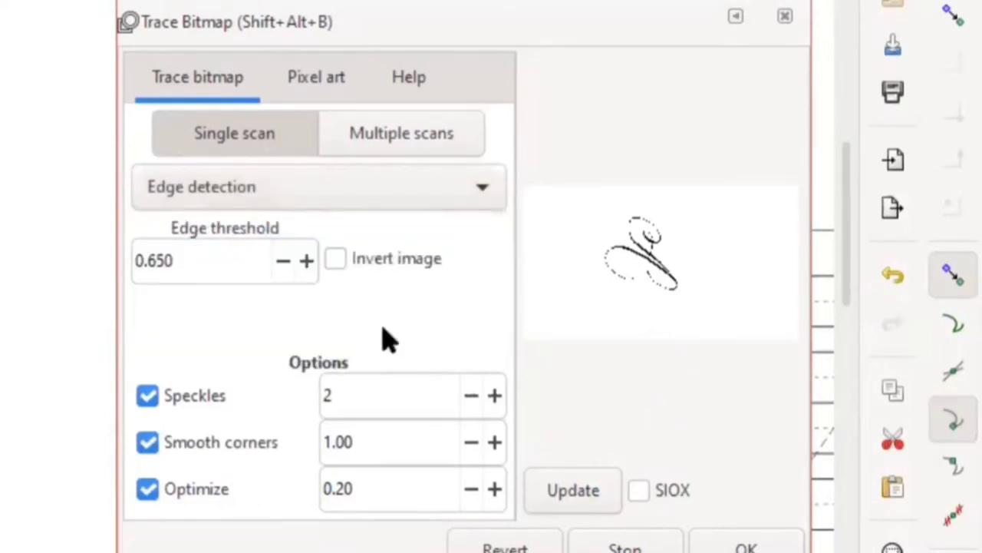
click(568, 490)
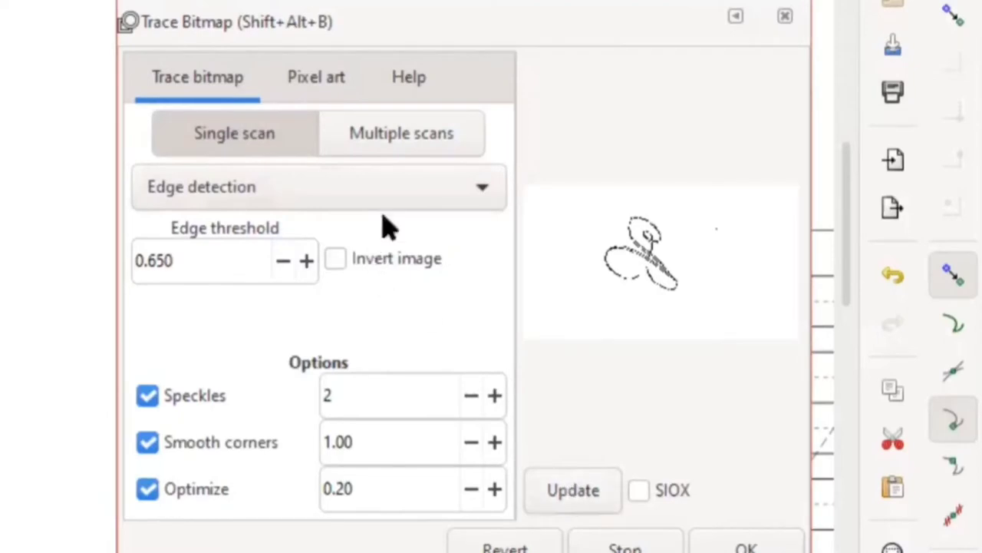
click(384, 191)
click(316, 233)
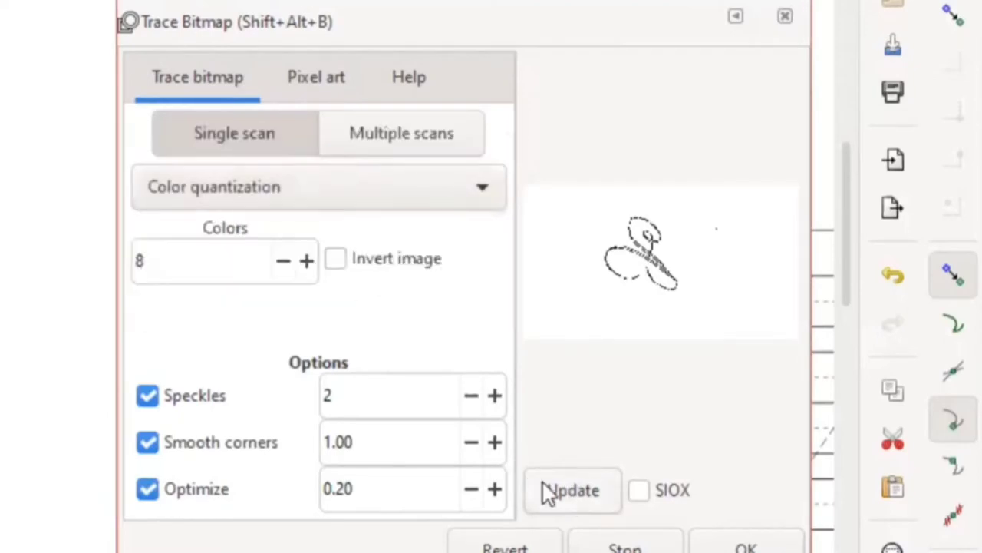
click(544, 489)
Step: Preview the letter's trace in the Autotrace mode and in the Centerline tracing (autotrace) mode
click(401, 194)
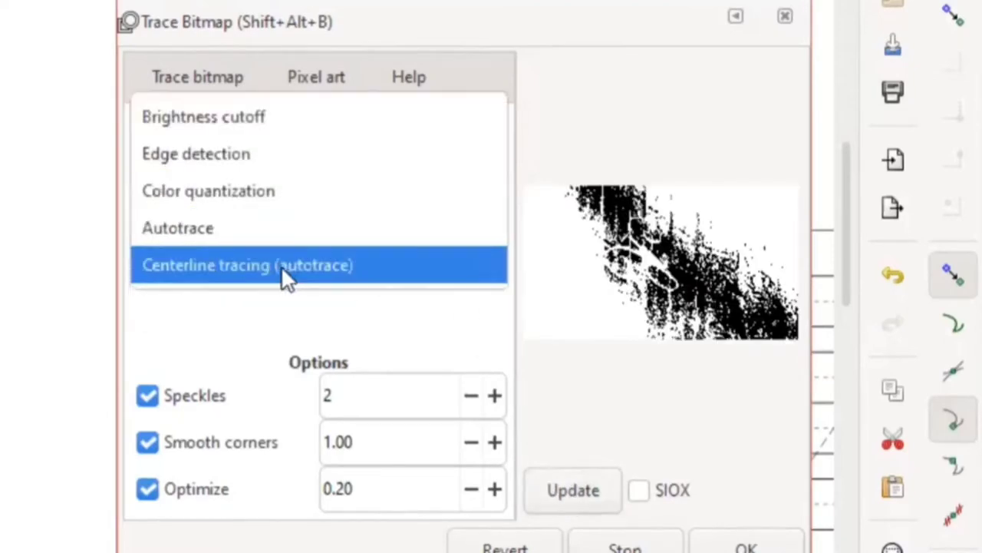
click(277, 228)
click(602, 503)
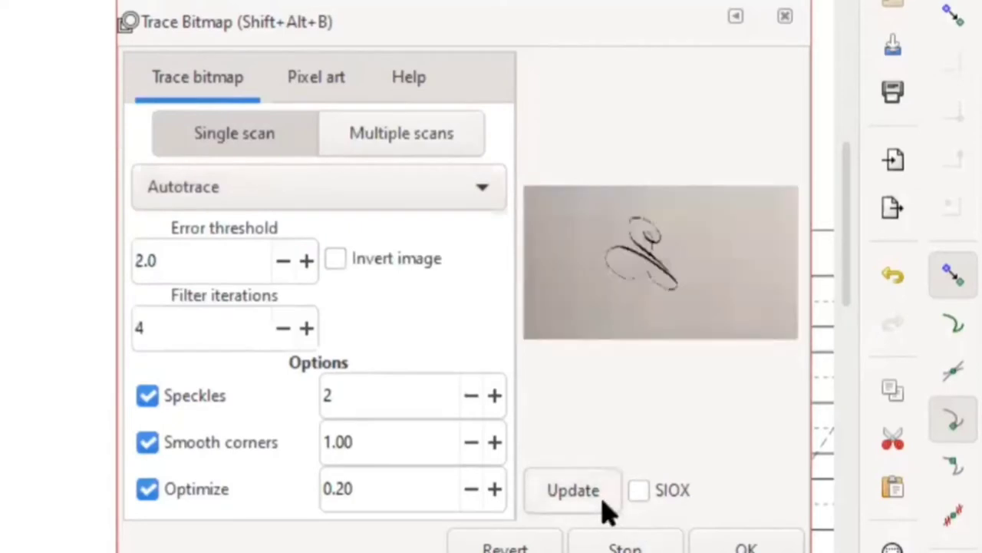
click(423, 192)
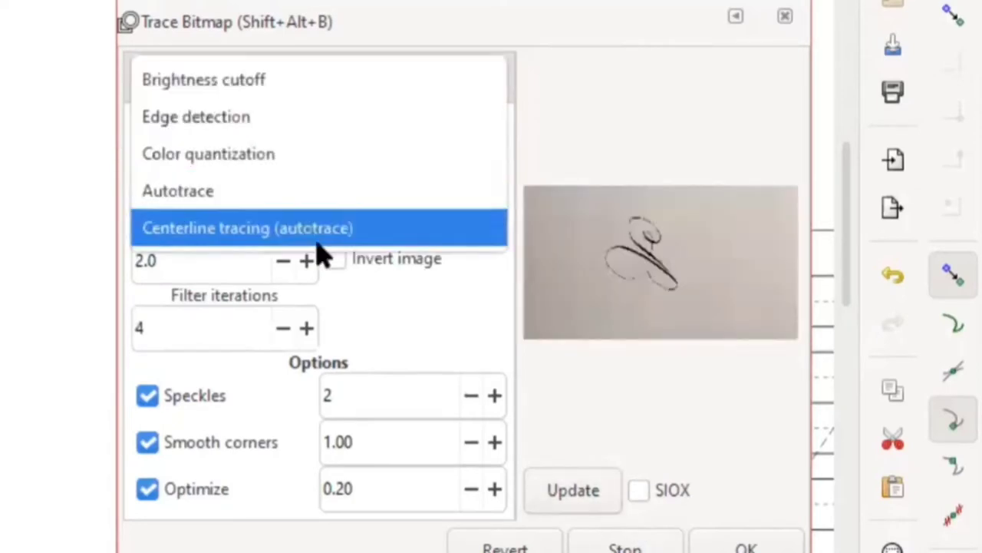
click(317, 242)
click(562, 495)
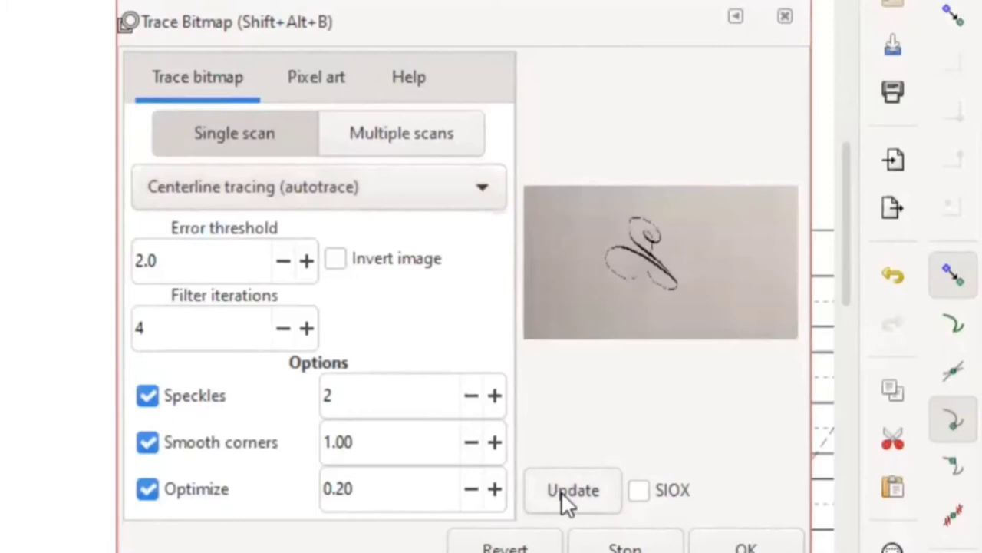
Step: Return the trace mode to brightness cutoff and preview it with a threshold of 0.120
click(416, 187)
click(241, 46)
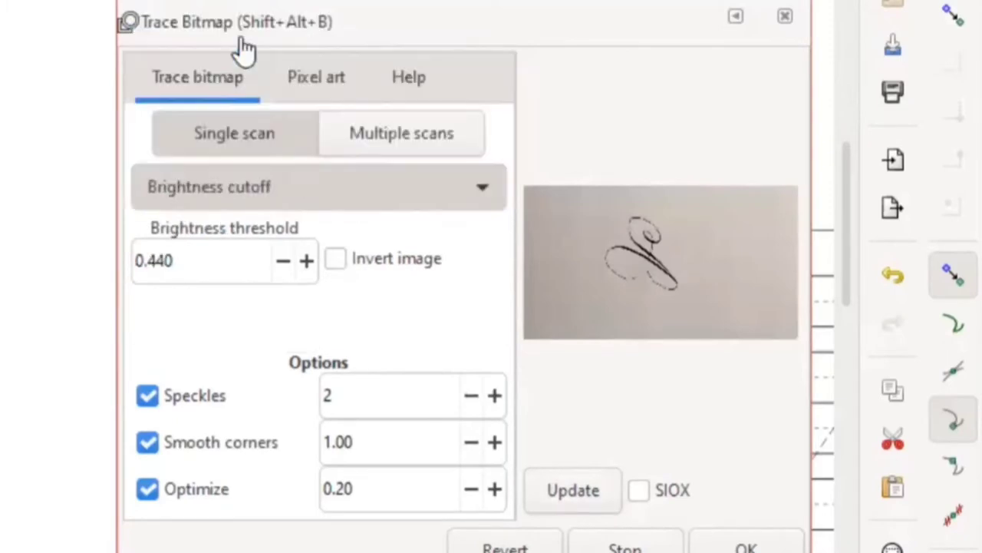
click(574, 494)
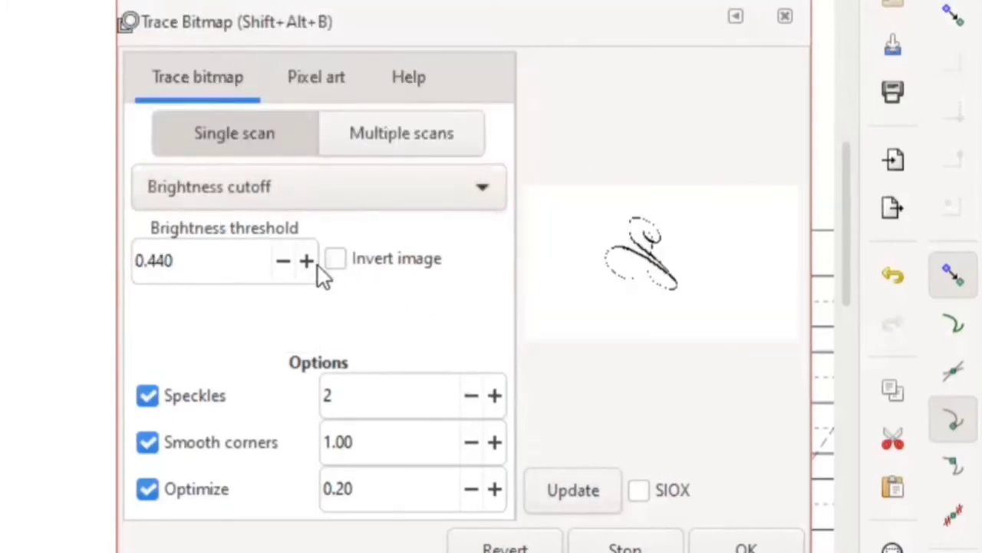
drag(290, 261, 290, 262)
click(566, 484)
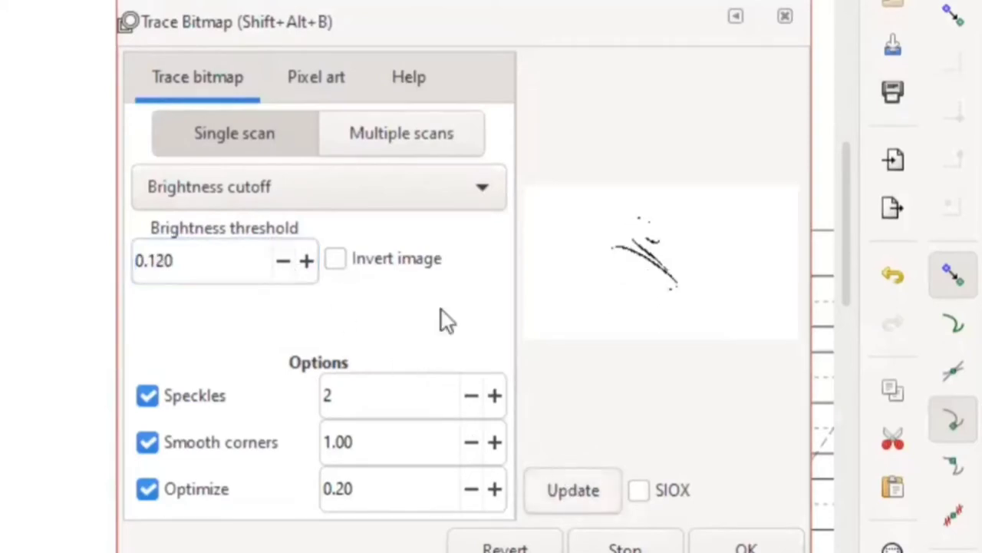
Step: Preview the brightness cutoff trace with thresholds of 0.640 and 0.710
drag(307, 268, 307, 267)
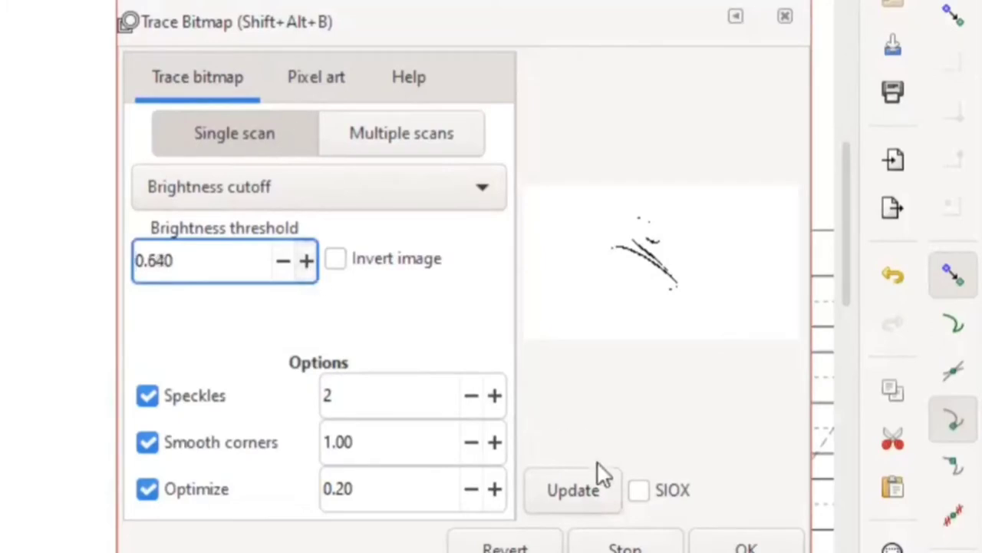
click(612, 495)
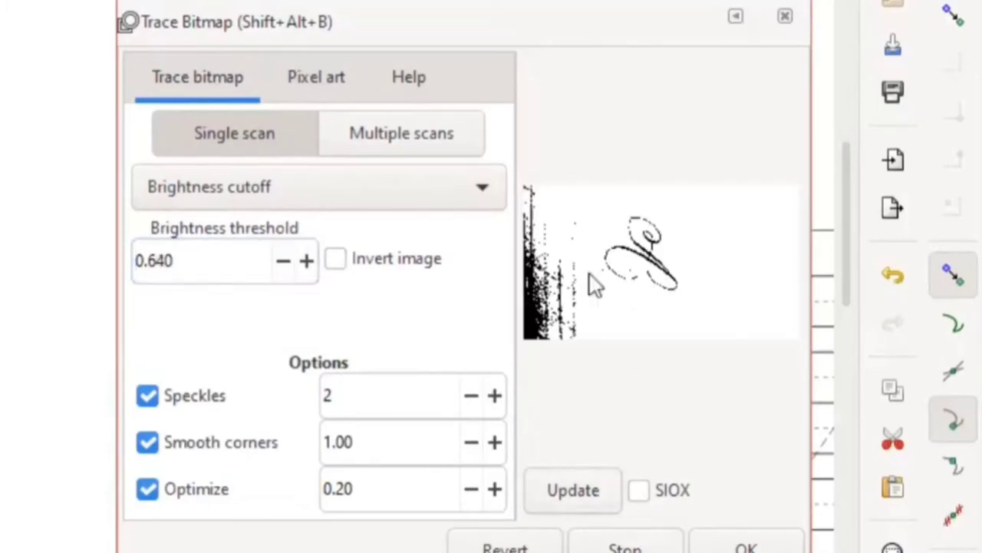
drag(307, 264, 305, 261)
click(598, 489)
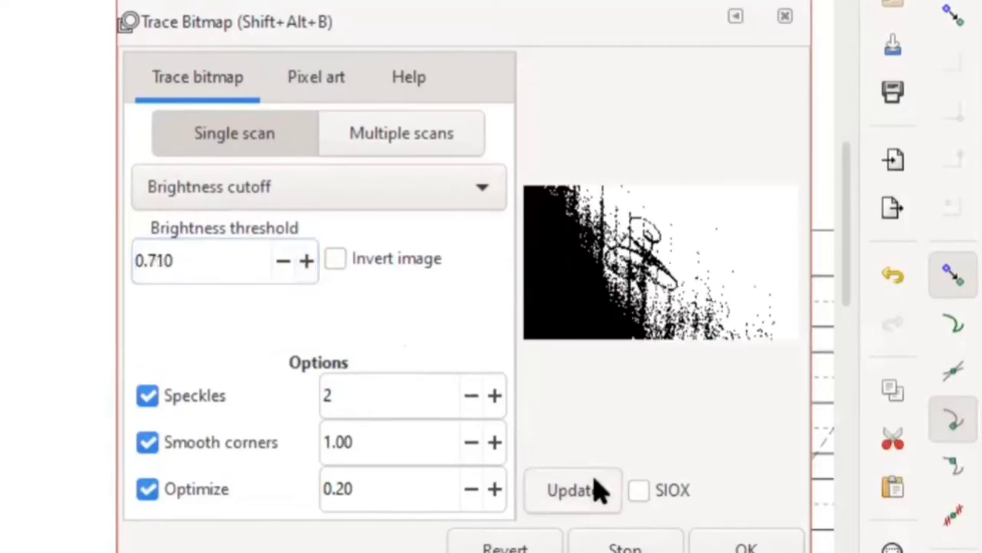
Step: Reduce the brightness cutoff threshold again and update the trace preview
click(284, 263)
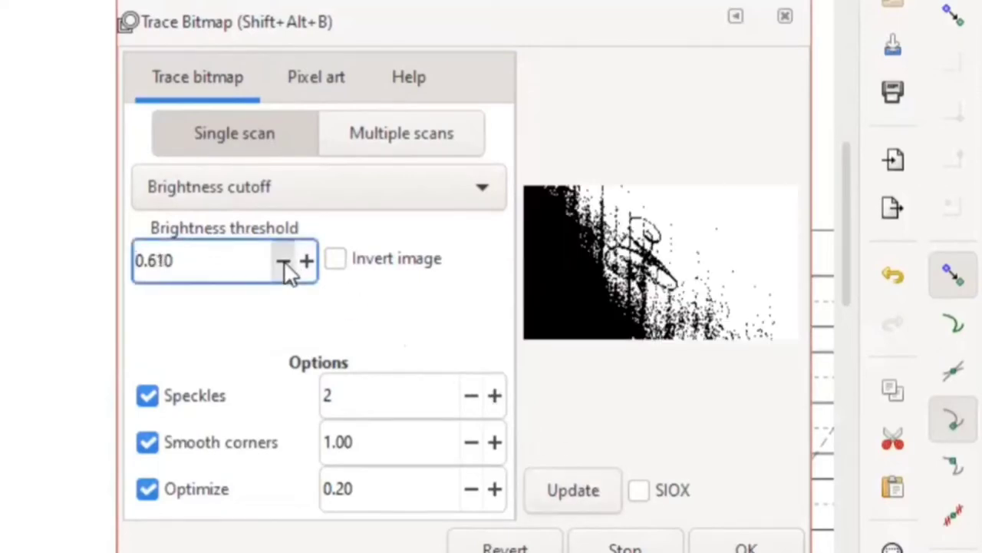
click(284, 263)
click(597, 490)
Step: Switch the trace mode to edge detection and update the preview
click(293, 182)
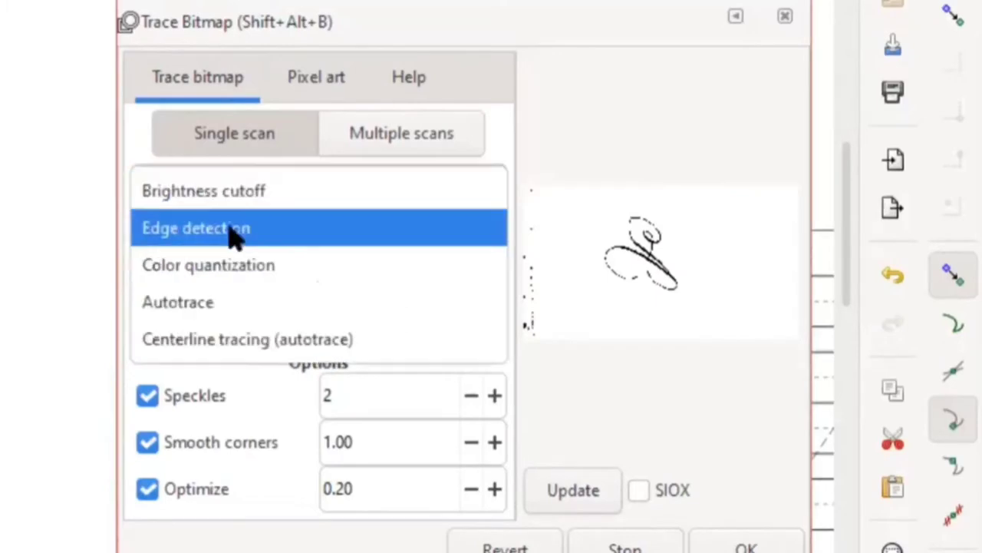
click(234, 234)
click(541, 492)
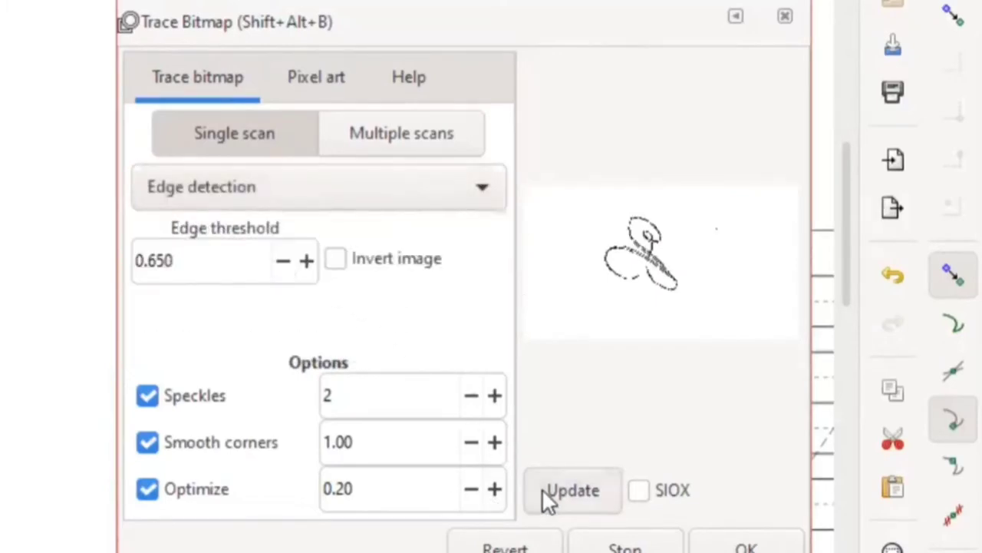
Step: Raise the edge detection threshold to 0.920 and update the trace preview
click(305, 262)
click(306, 263)
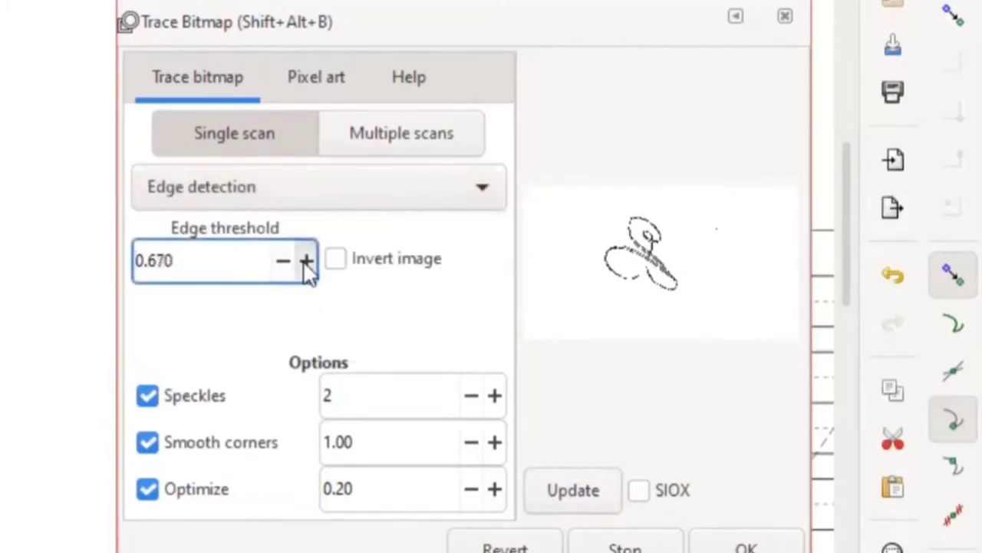
click(307, 261)
click(566, 493)
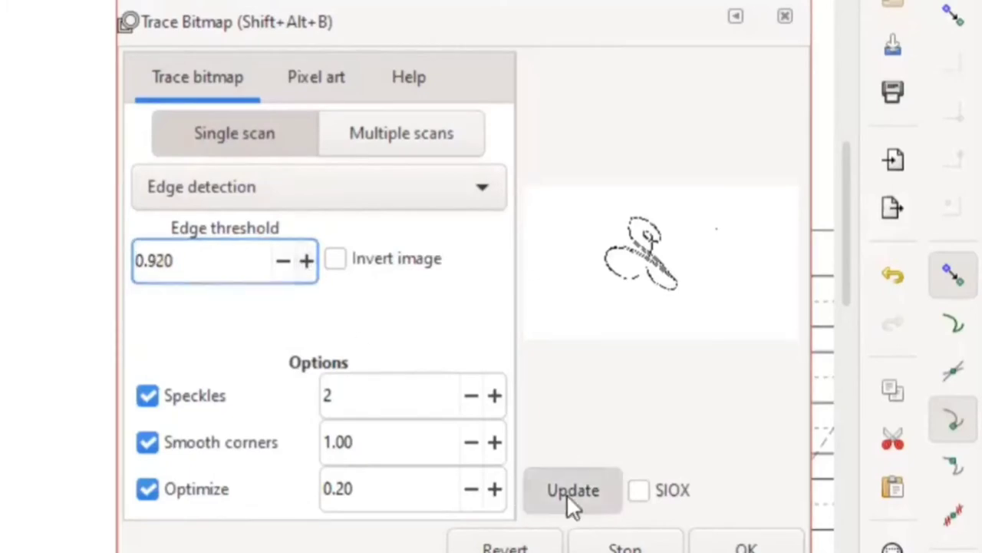
Step: Lower the edge detection threshold to 0.560 and update the trace preview
click(283, 261)
click(283, 262)
click(284, 262)
click(284, 262)
click(284, 262)
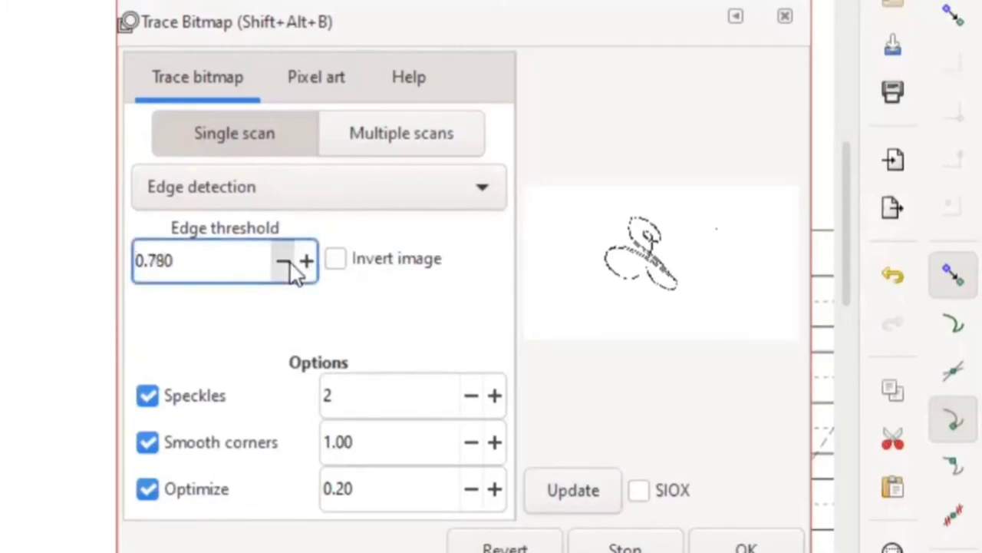
click(283, 261)
click(284, 261)
click(548, 491)
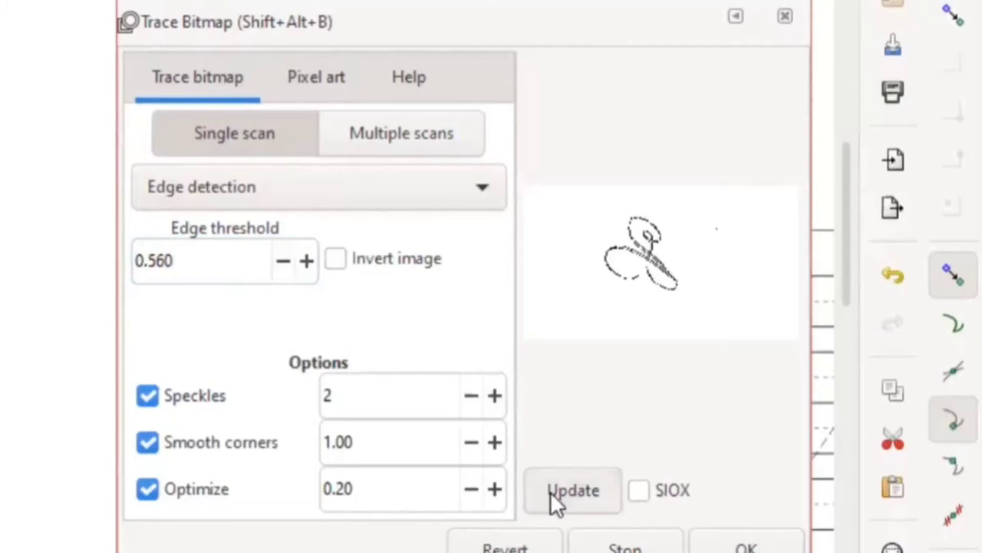
Step: Lower the edge detection threshold to 0.120 and update the trace preview
click(282, 262)
click(284, 261)
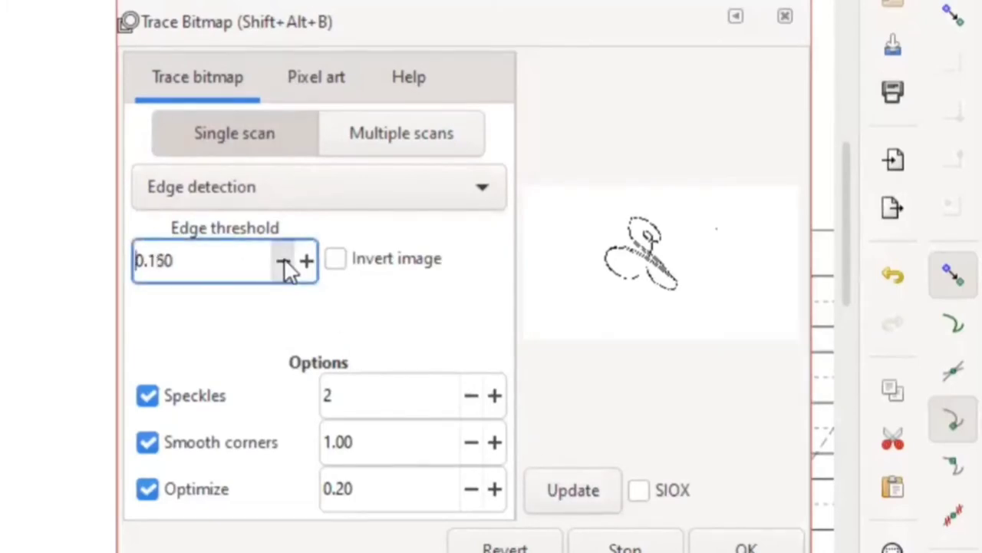
click(284, 261)
click(284, 261)
click(614, 494)
Step: Set the edge detection threshold to 0.000 and apply the trace to the letter photo
click(293, 268)
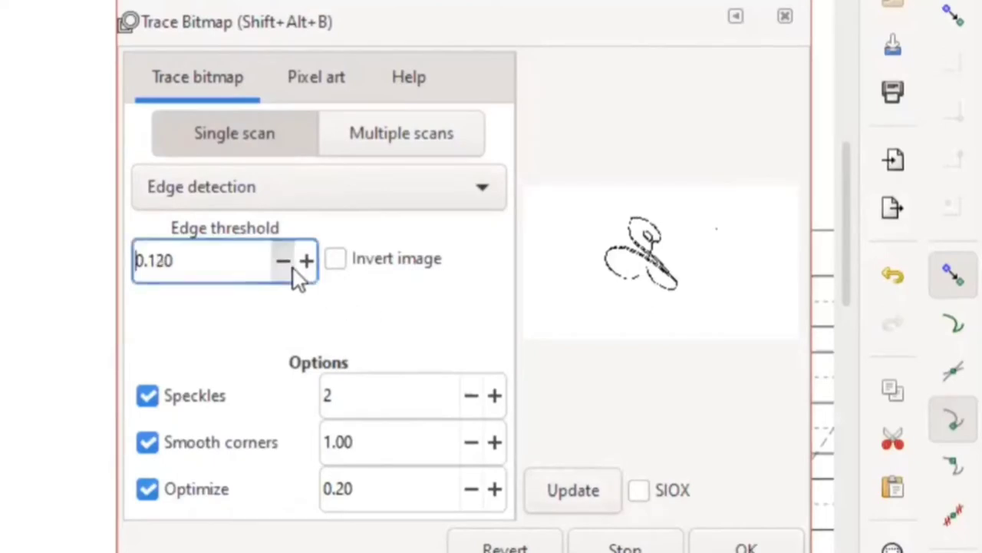
click(293, 268)
click(293, 268)
click(553, 499)
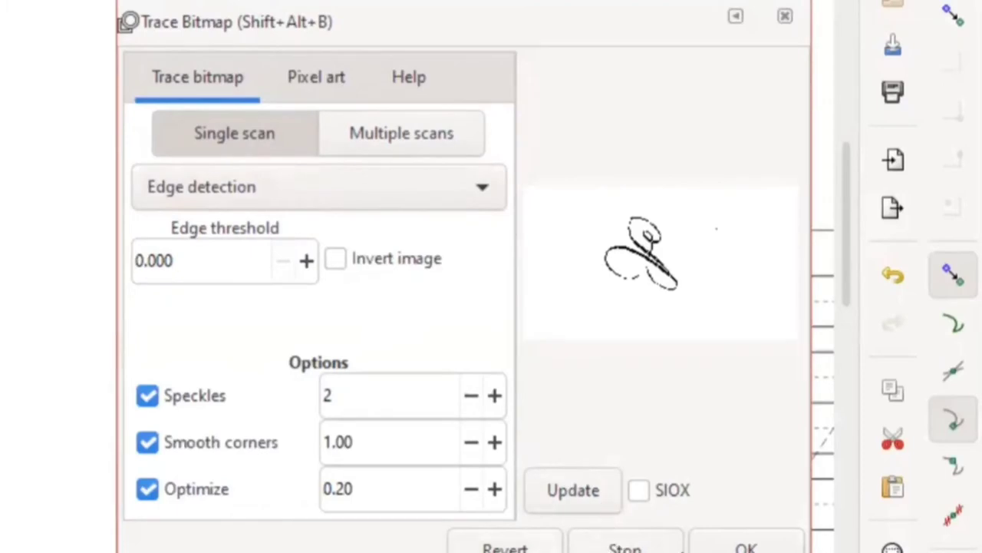
click(714, 546)
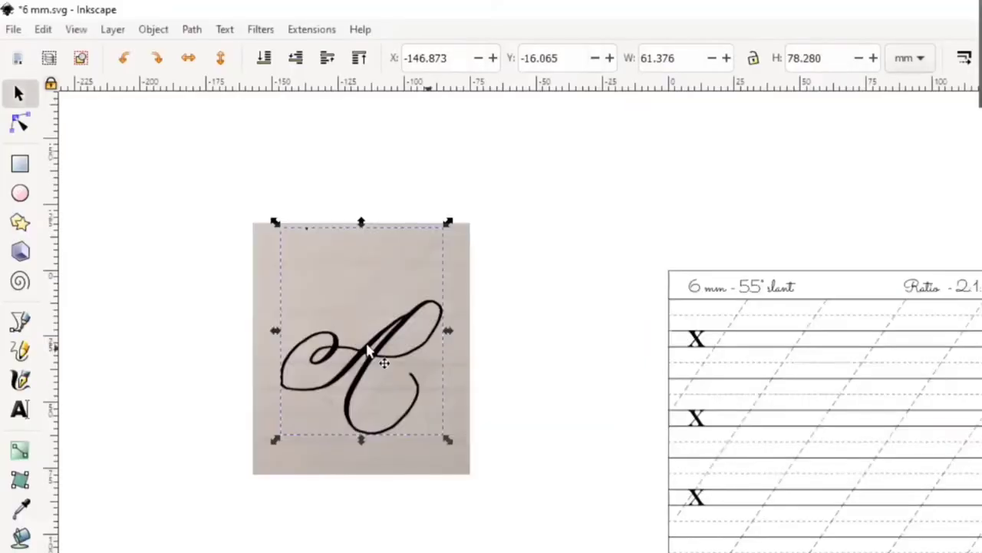
Step: Delete the original photo from behind the trace and place the traced letter on empty canvas at about X -114, Y -17 mm
mouse_move(392, 390)
mouse_down()
mouse_move(563, 340)
mouse_move(569, 349)
mouse_move(612, 345)
mouse_up()
click(435, 373)
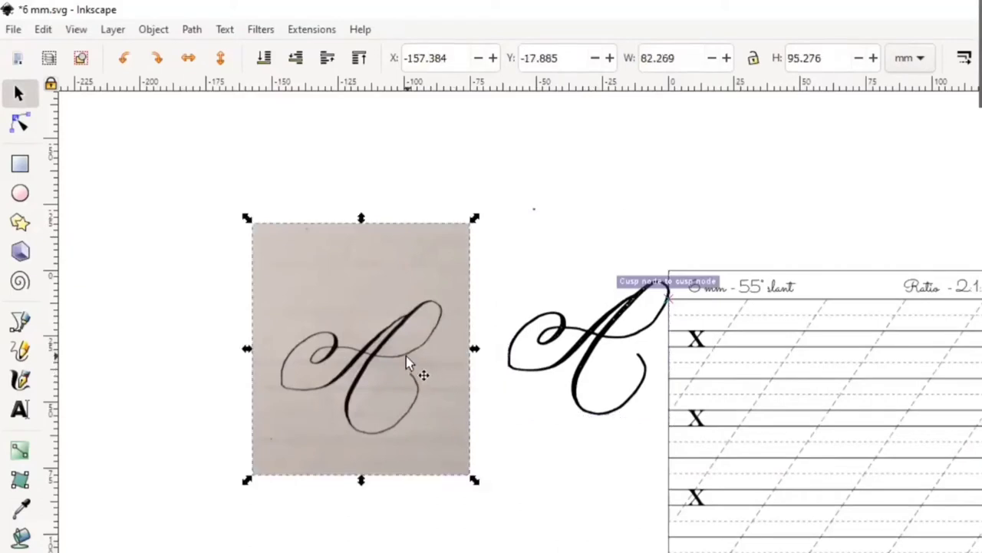
key(Delete)
drag(577, 349, 397, 347)
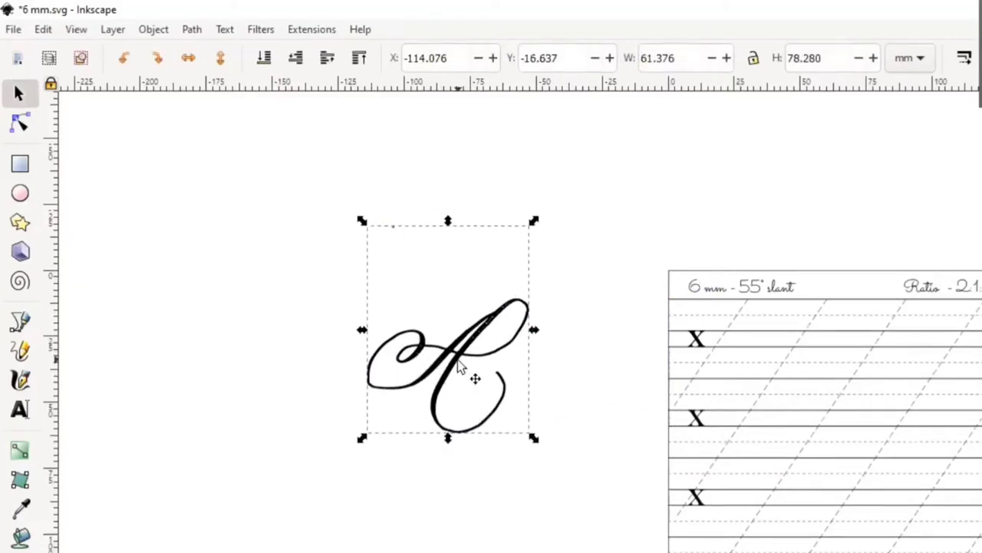
Step: Display the traced letter's path nodes with the Node tool, then deselect the path
scroll(483, 334, up, 2)
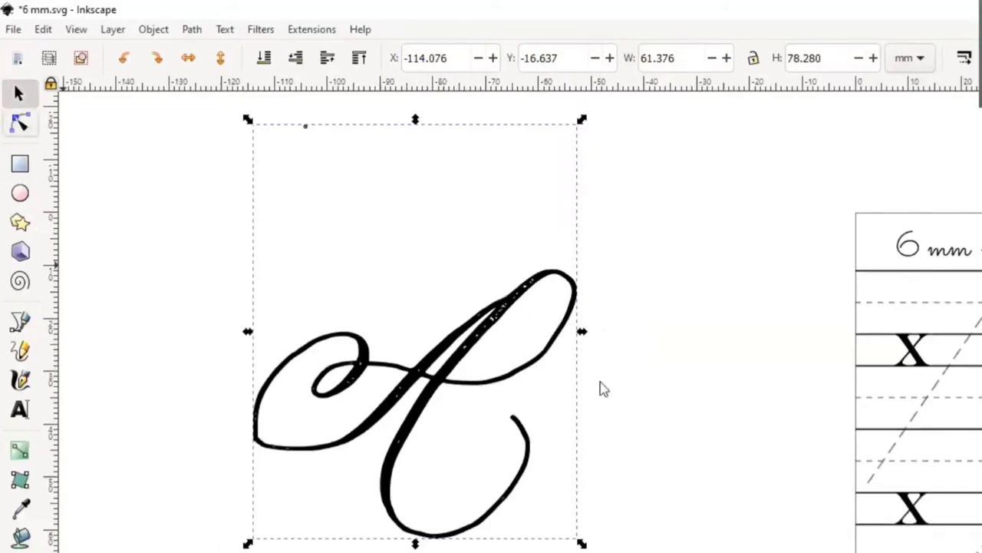
click(19, 122)
key(s)
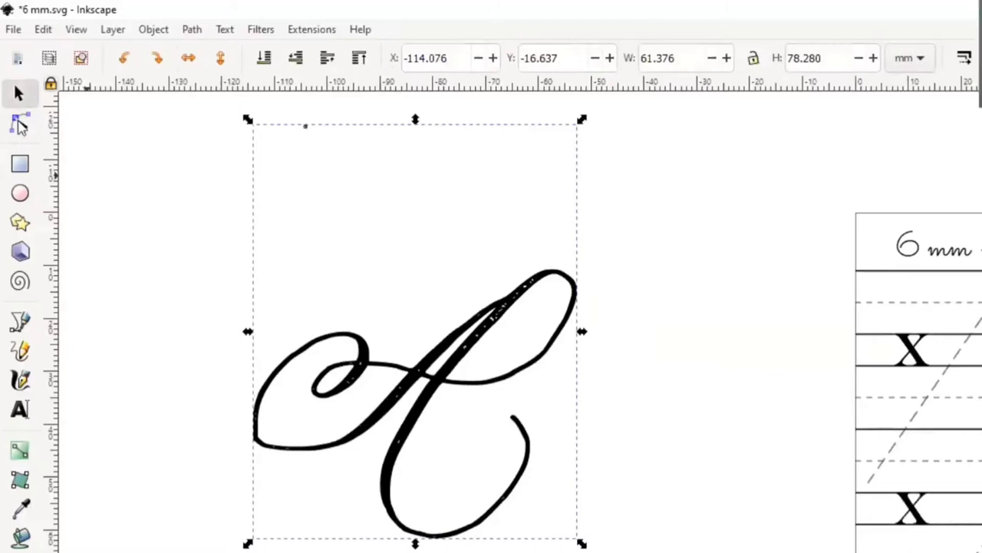
click(20, 125)
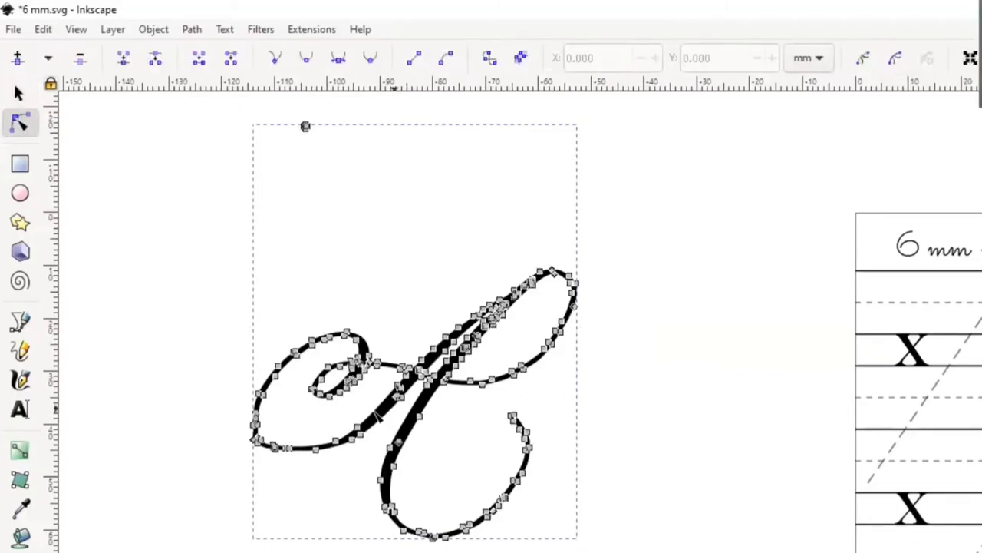
click(462, 418)
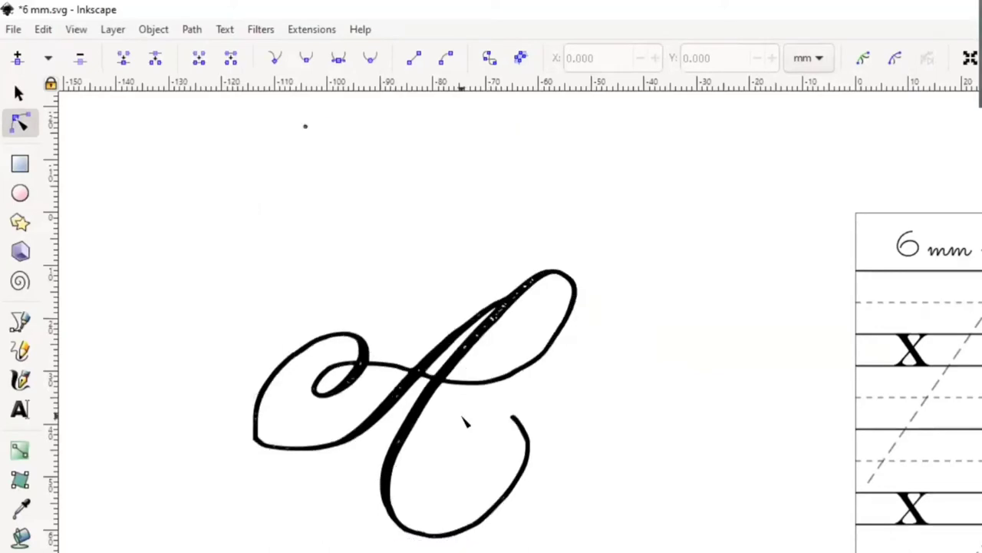
Step: Delete the nodes of the irregular white speck in the letter's main stem at about X -68.6, Y 20.5 mm
scroll(477, 350, up, 2)
scroll(477, 350, up, 2)
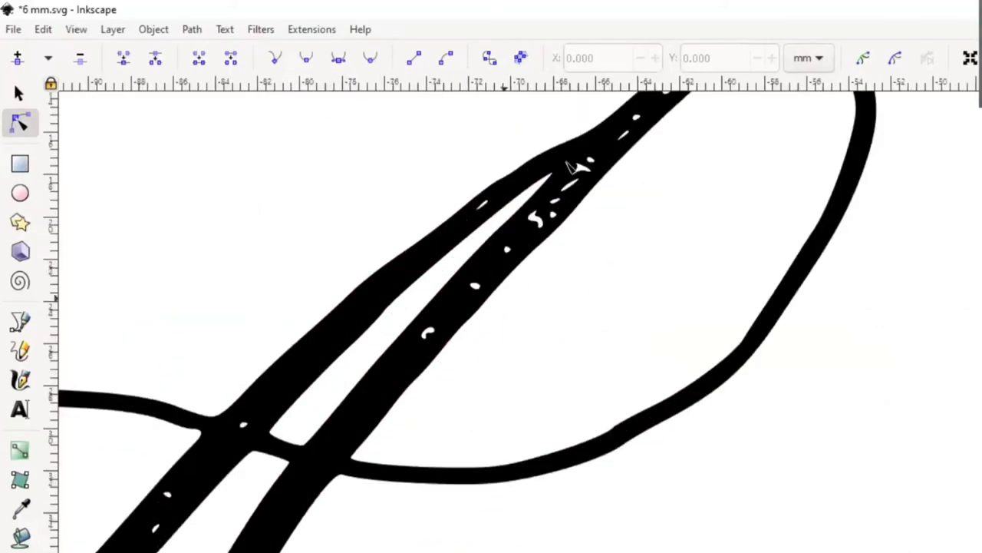
scroll(567, 163, up, 3)
click(542, 319)
click(539, 327)
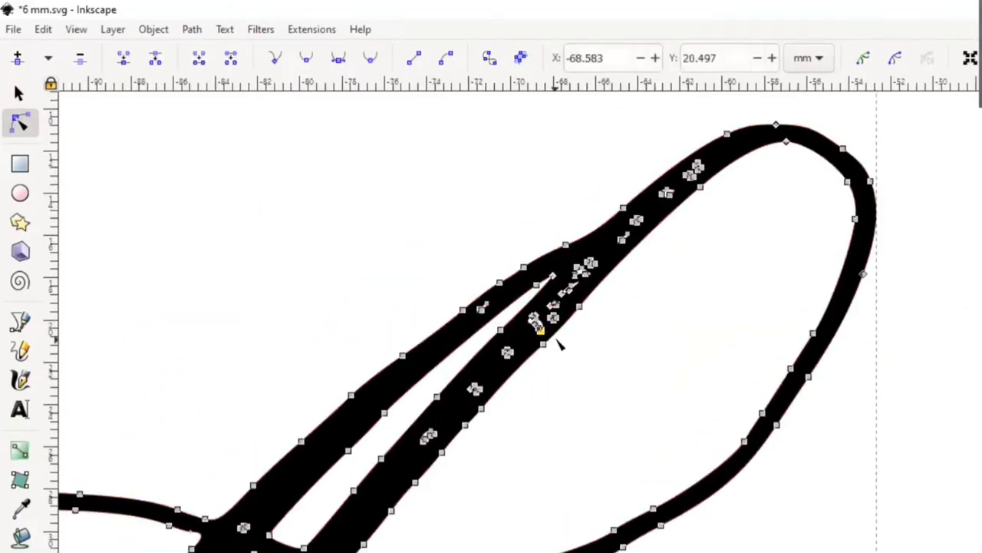
key(Delete)
click(536, 317)
key(Delete)
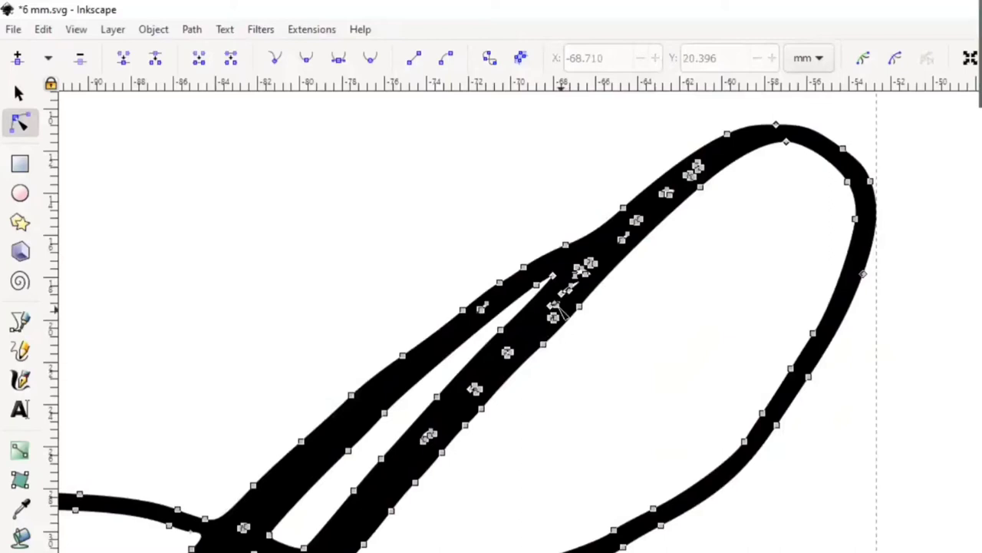
Step: Delete the nodes of the cluster of white specks just below where the two stems meet
click(554, 303)
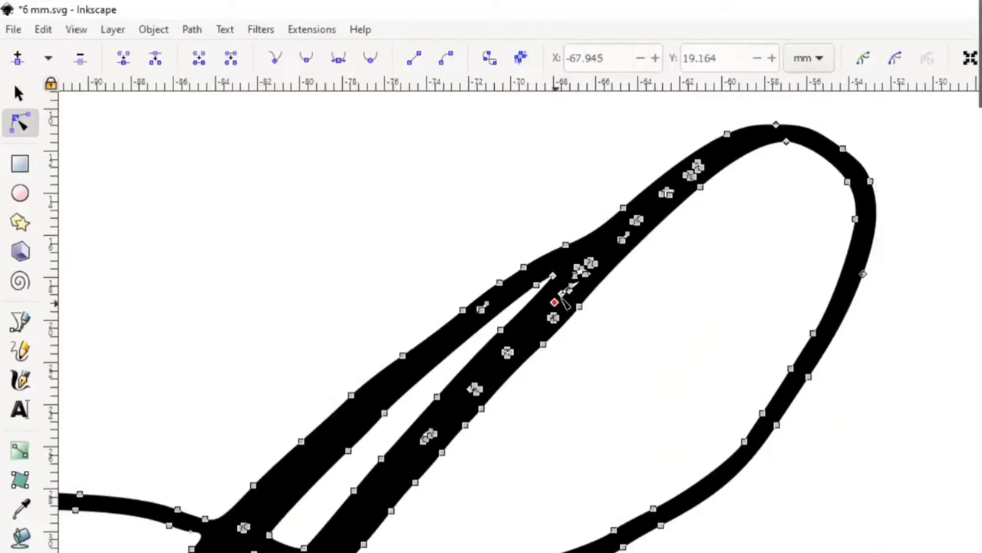
drag(555, 301, 579, 271)
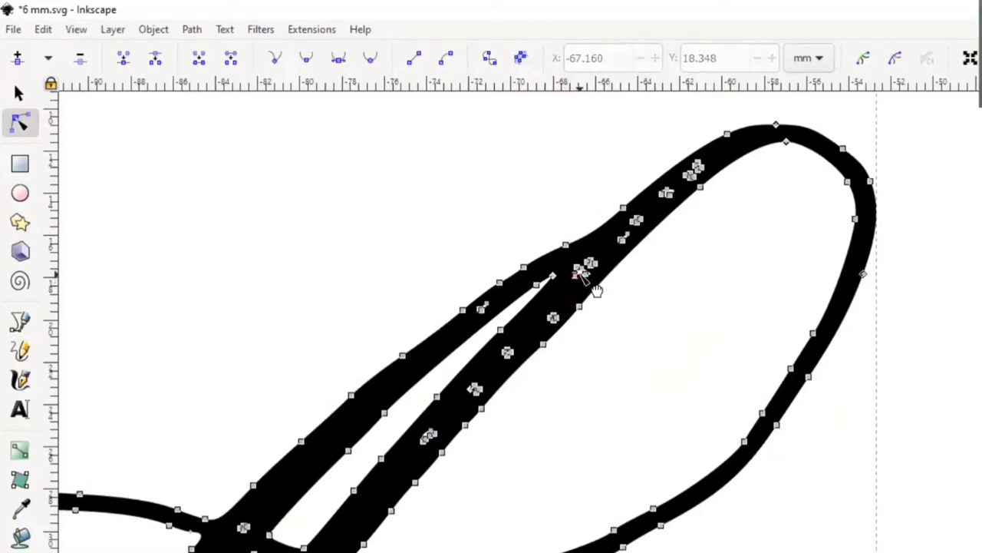
click(588, 266)
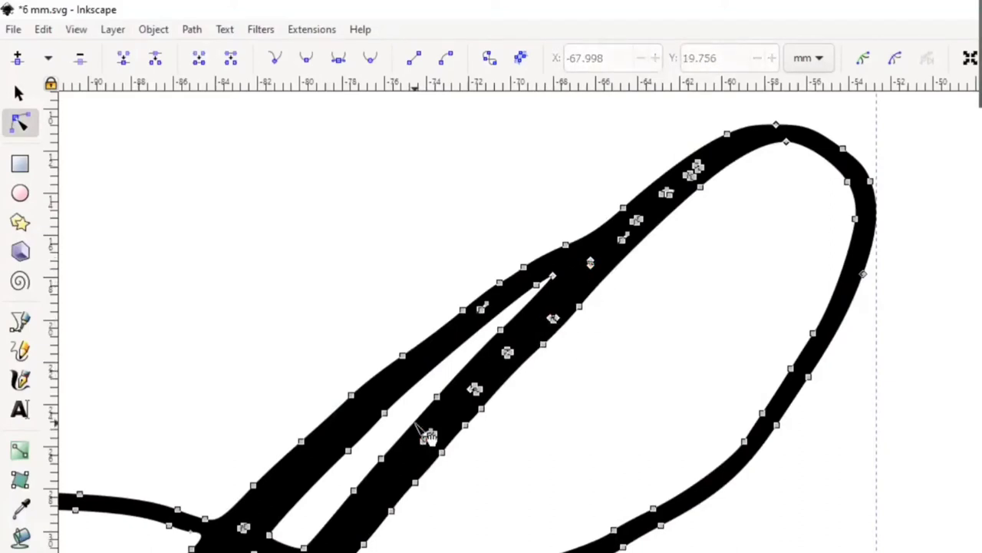
Step: Delete the curved white speck and the neighbouring speck above it in the main stem, then deselect the letter
mouse_move(427, 436)
mouse_down()
mouse_move(444, 444)
mouse_move(430, 438)
mouse_up()
key(ctrl+z)
click(495, 441)
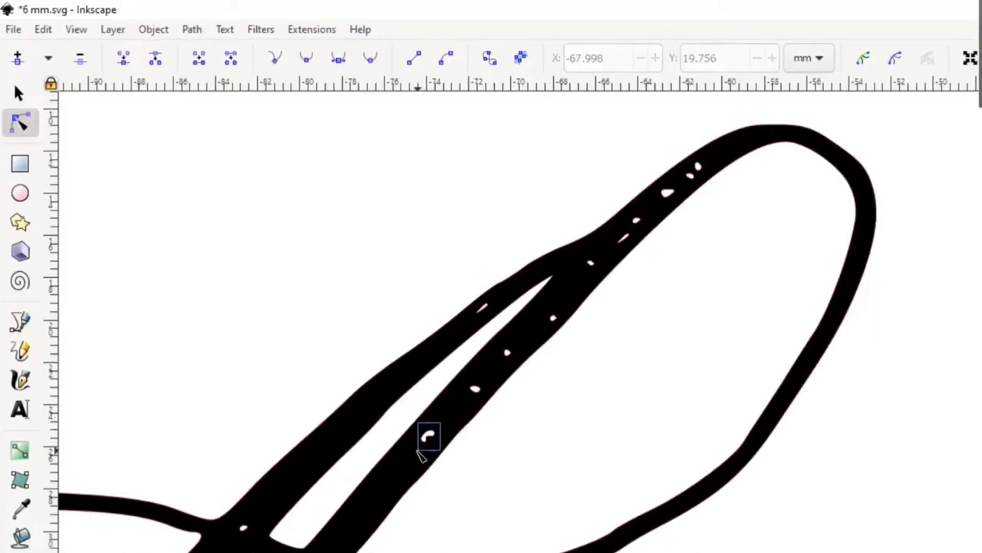
click(441, 448)
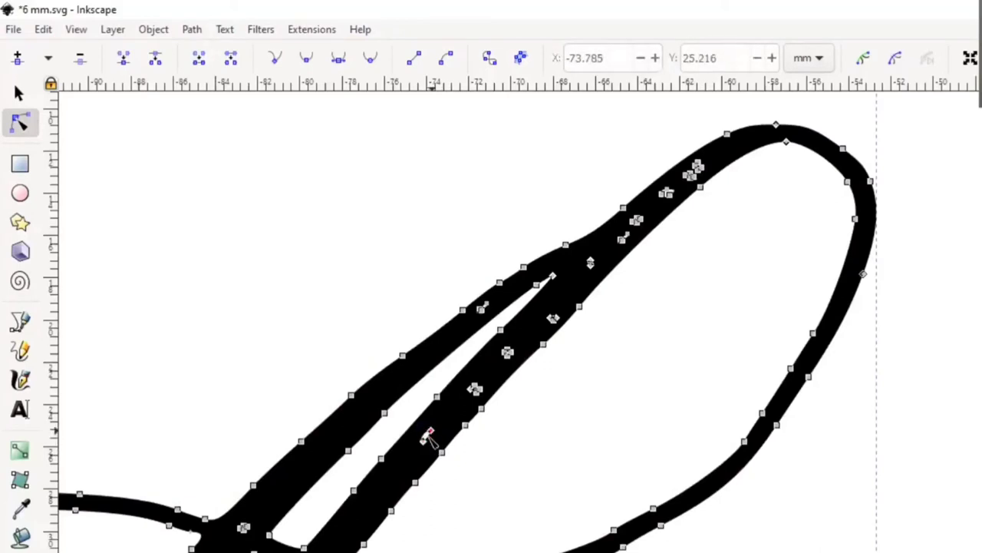
click(431, 430)
key(Delete)
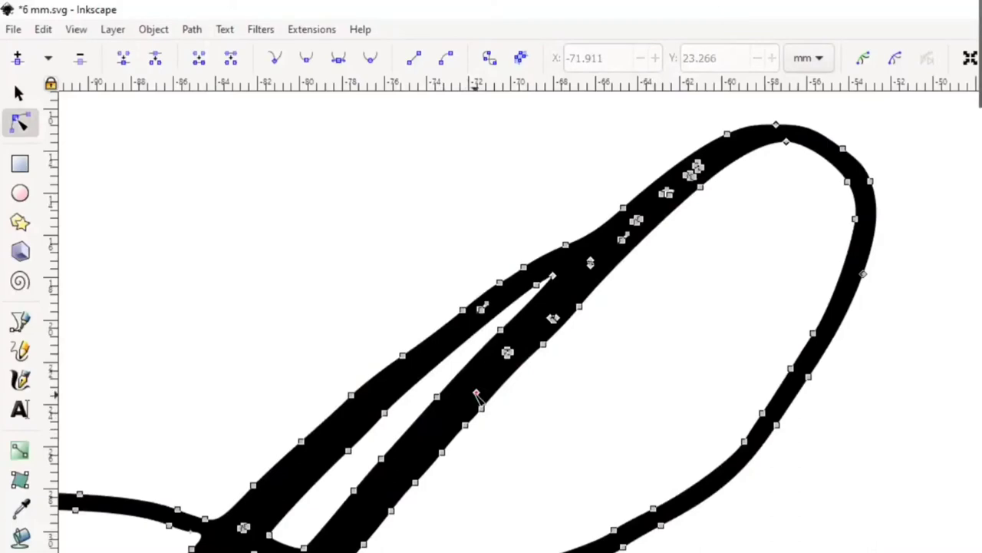
scroll(629, 345, down, 3)
click(19, 93)
click(836, 406)
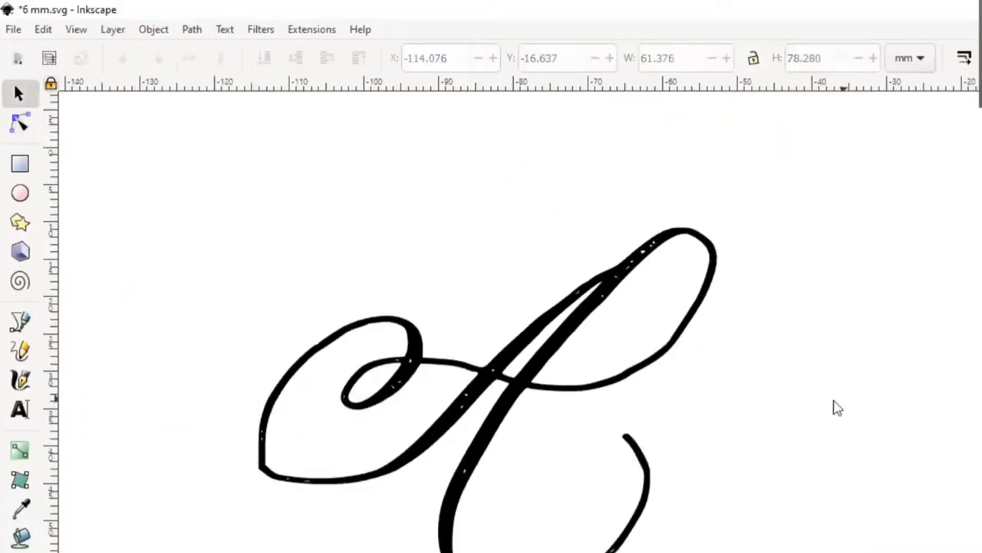
Step: Delete the white specks in the letter's left stem, at the crossbar crossing and in the lower main stem
scroll(410, 376, up, 3)
click(417, 356)
click(19, 123)
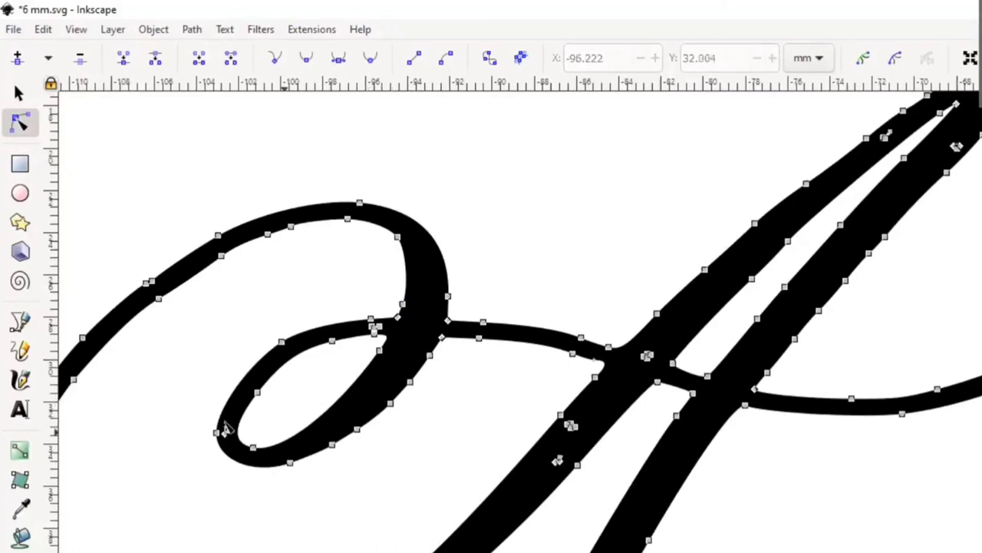
scroll(588, 307, down, 4)
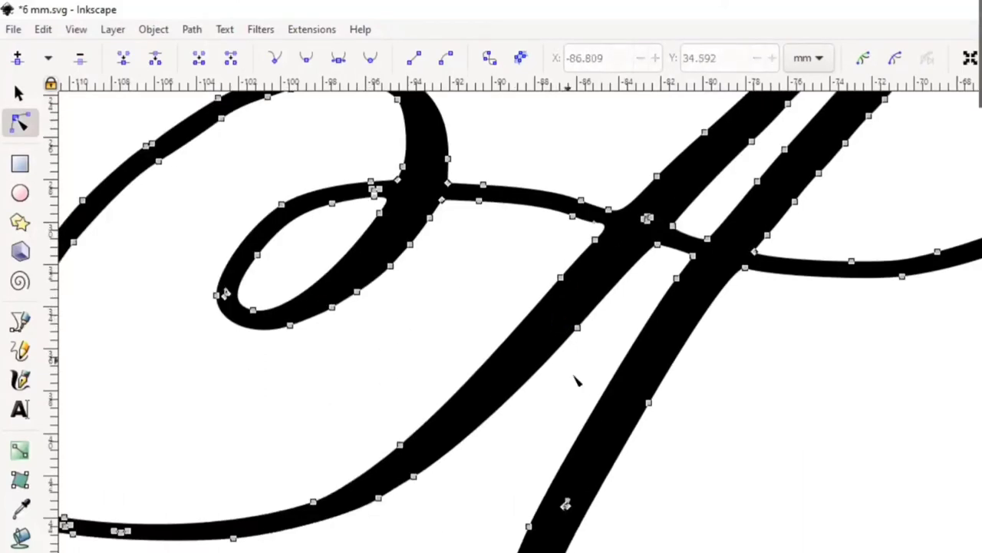
scroll(376, 349, down, 3)
scroll(483, 299, up, 3)
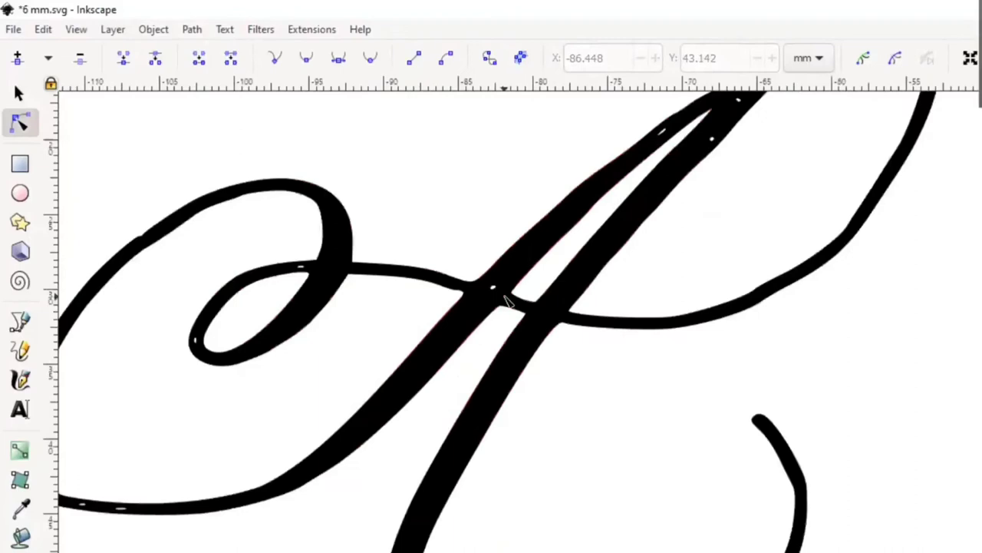
scroll(489, 284, down, 5)
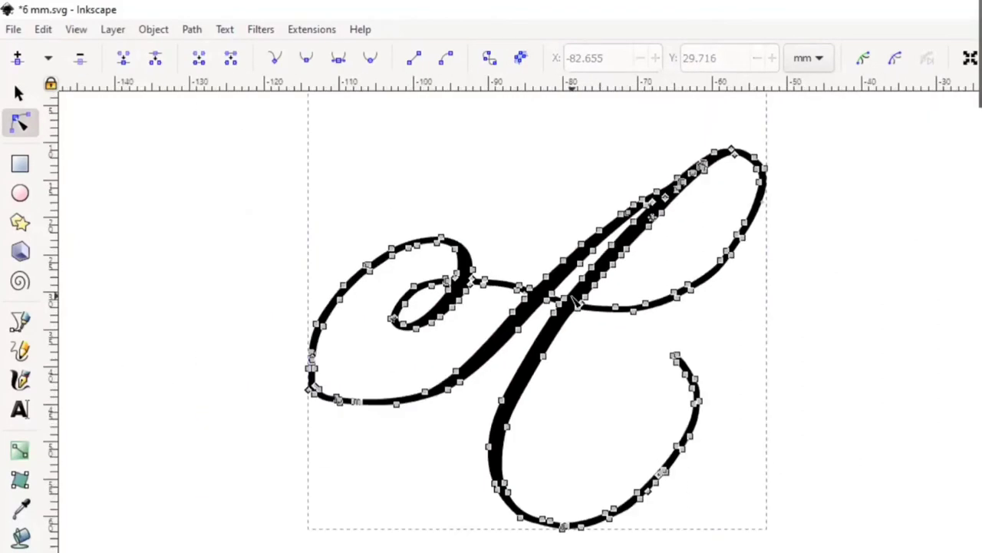
Step: Delete the remaining white specks in the upper main stem, from the stem junction up to the top loop
scroll(567, 309, up, 5)
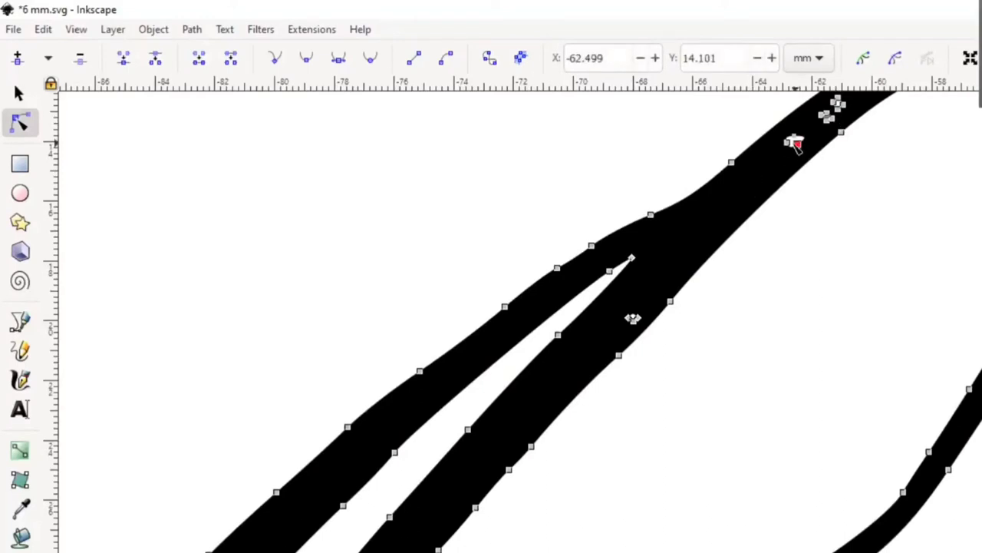
scroll(796, 142, up, 4)
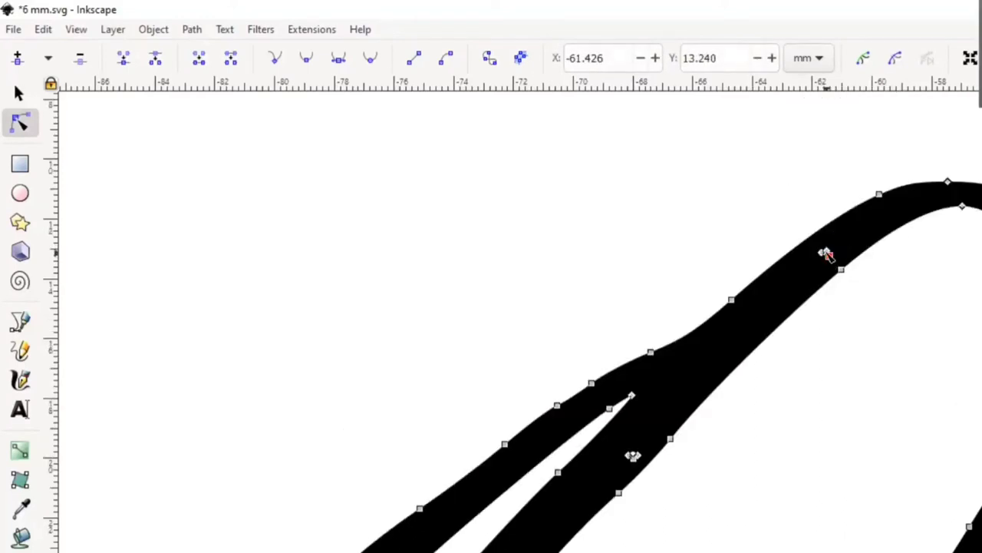
scroll(636, 453, down, 6)
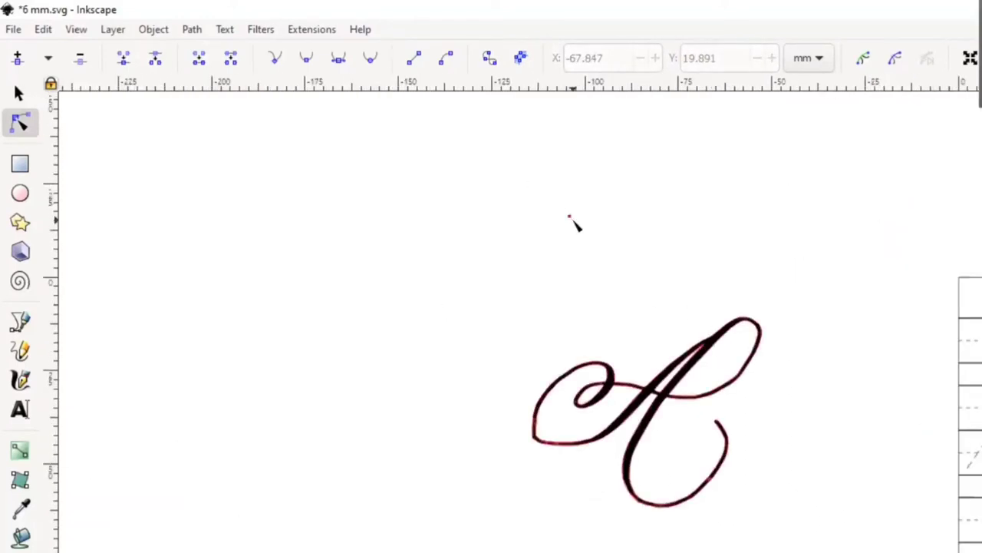
Step: Delete the stray dot above the traced letter at about X -104, Y -16 mm
click(569, 216)
key(Delete)
click(798, 384)
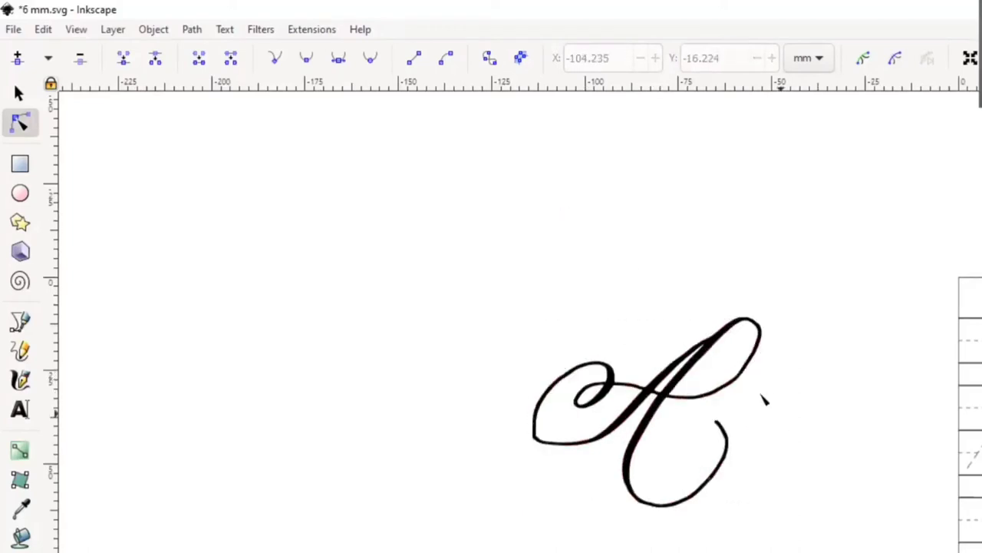
Step: Delete the white specks inside the entry stroke along its bottom and far-left curve
scroll(647, 454, up, 2)
scroll(423, 451, up, 3)
click(489, 408)
click(480, 402)
key(Delete)
click(519, 414)
scroll(531, 418, up, 1)
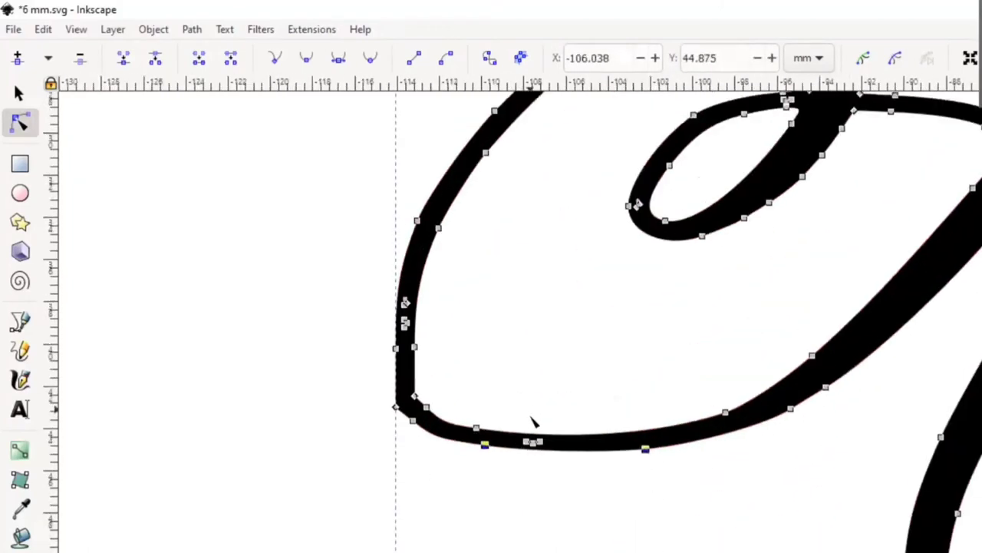
key(Delete)
click(406, 324)
key(Delete)
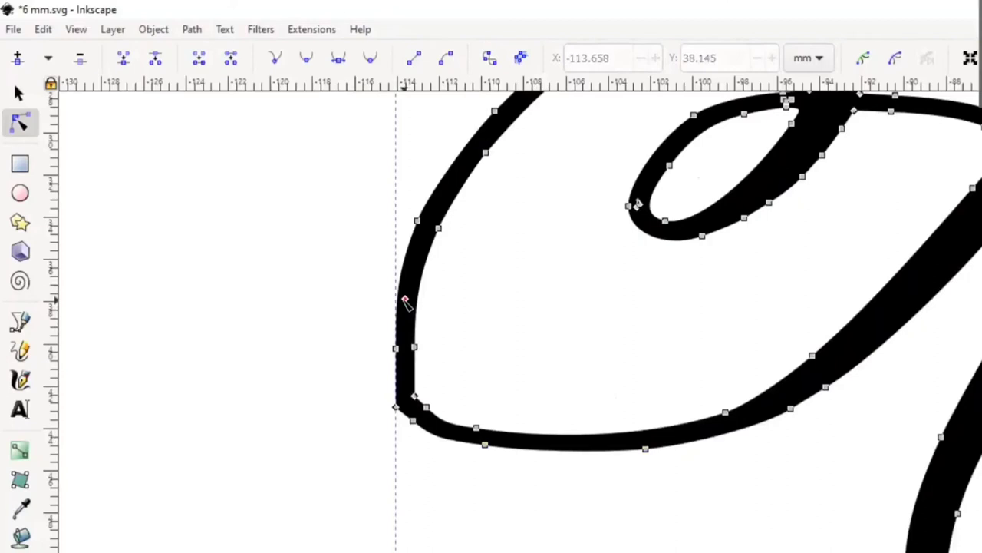
Step: Round off the sharp lower-left corner of the entry stroke by deleting its outer and inner corner nodes
scroll(517, 351, up, 3)
scroll(411, 510, up, 1)
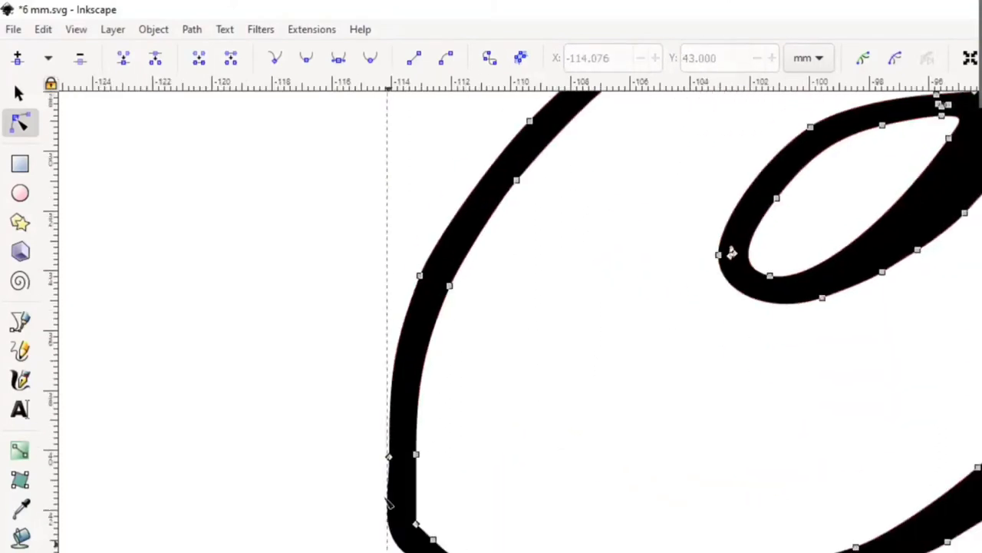
click(416, 524)
key(Delete)
click(434, 537)
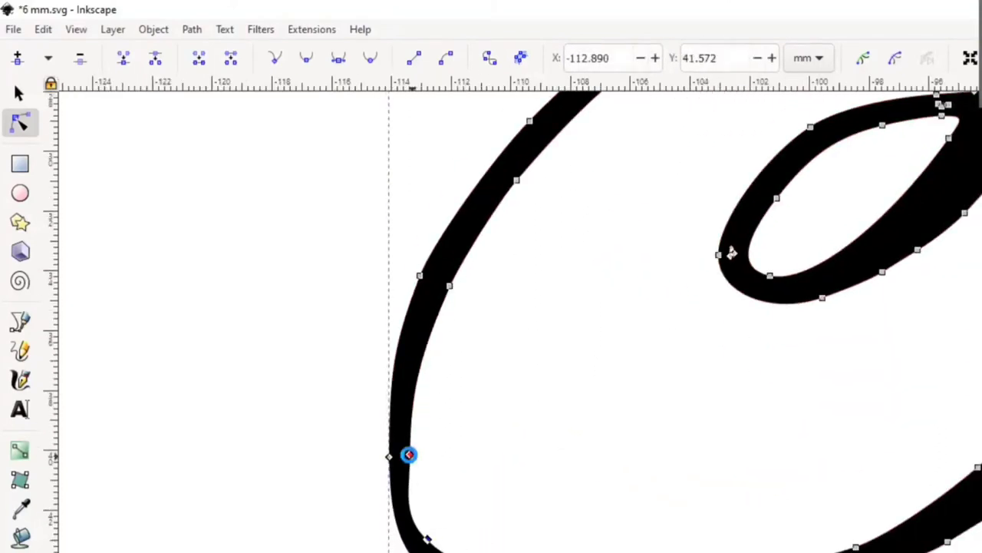
drag(415, 451, 414, 453)
key(ctrl+z)
click(526, 298)
Step: Delete the white specks at the upper end and far-left bend of the small inner loop
scroll(351, 300, down, 2)
scroll(614, 210, up, 2)
click(672, 198)
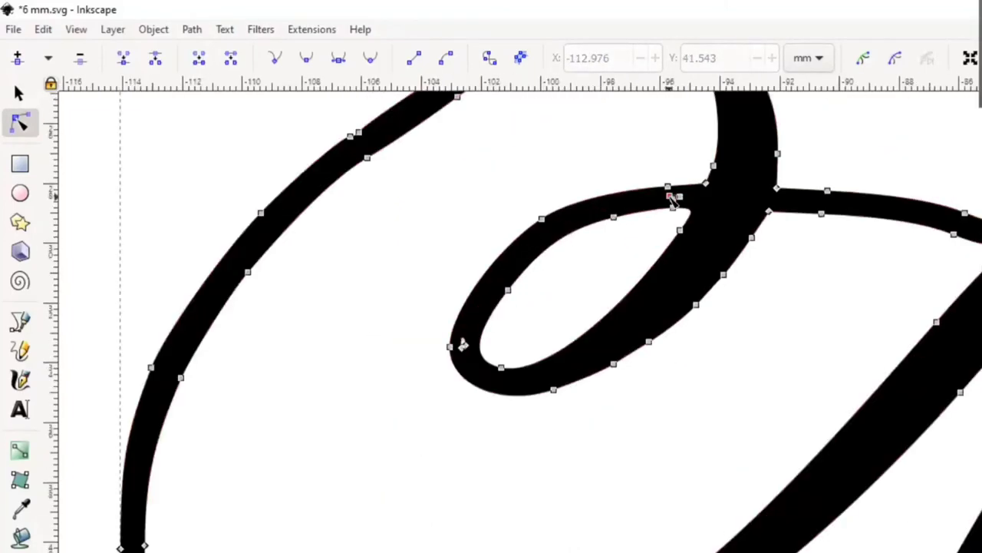
click(674, 198)
key(Delete)
click(461, 343)
key(Delete)
click(526, 424)
Step: Smooth the bumps on the entry stroke's upper-left arc by deleting the surplus nodes on its outer and inner edges
scroll(525, 424, down, 1)
scroll(438, 307, up, 1)
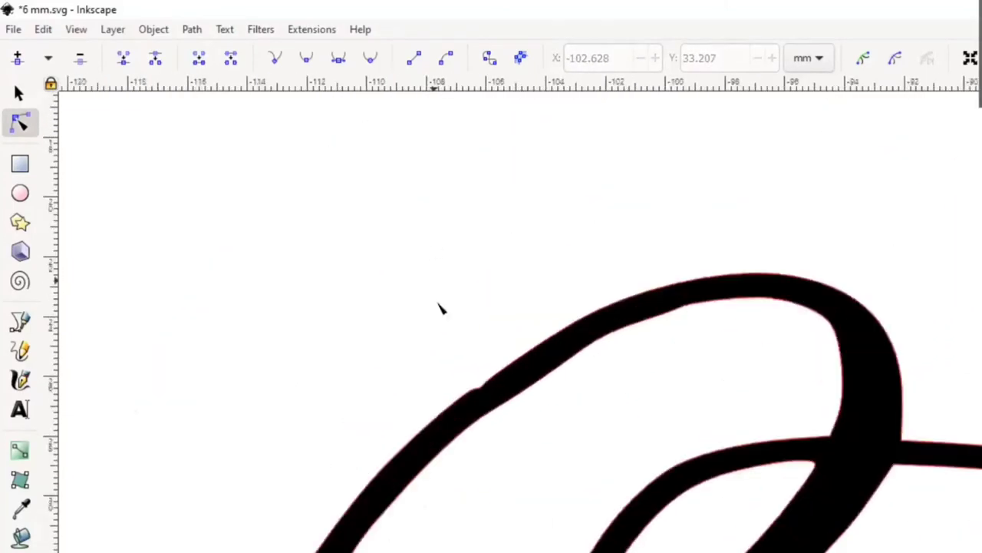
scroll(537, 412, up, 1)
click(529, 405)
key(Delete)
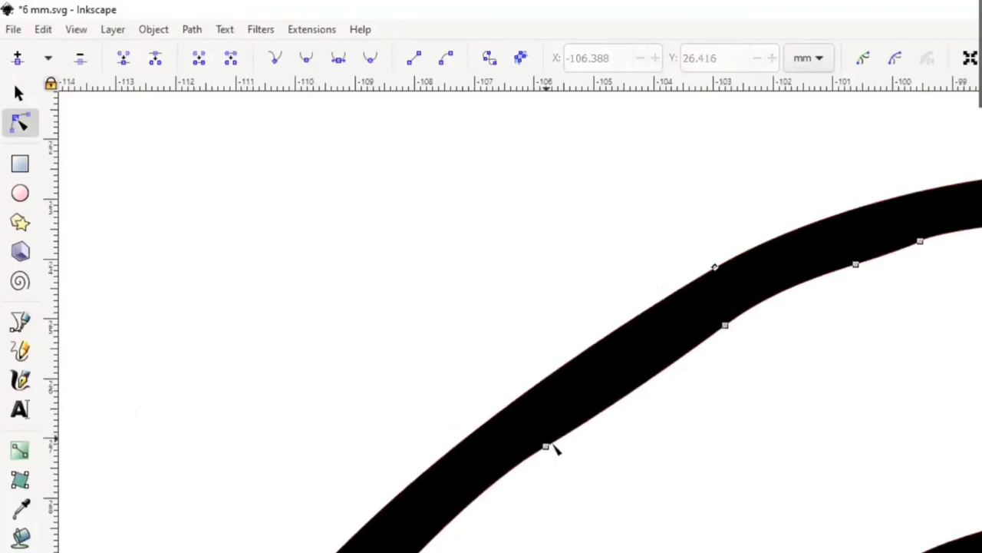
click(920, 243)
key(Delete)
click(722, 327)
key(Delete)
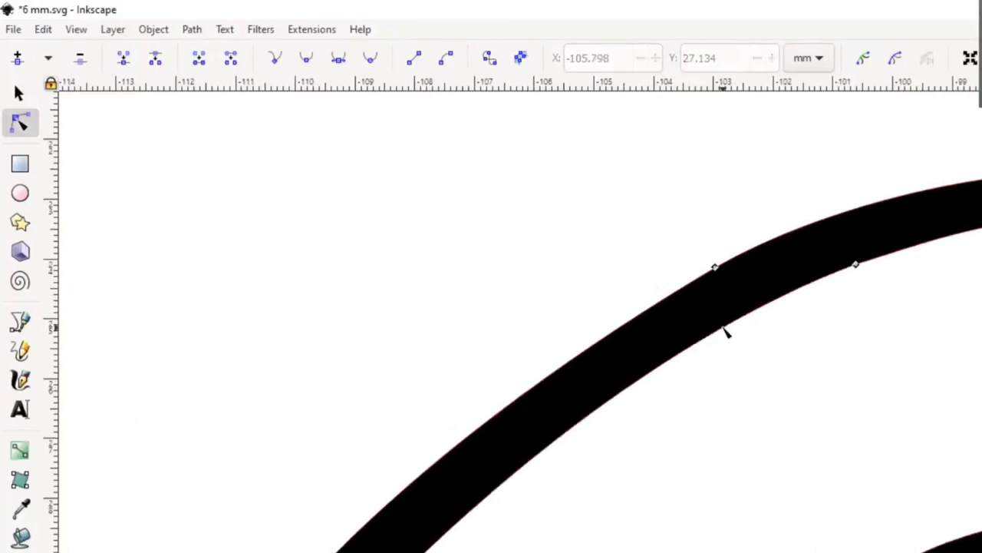
scroll(756, 352, down, 4)
scroll(904, 460, up, 4)
click(706, 213)
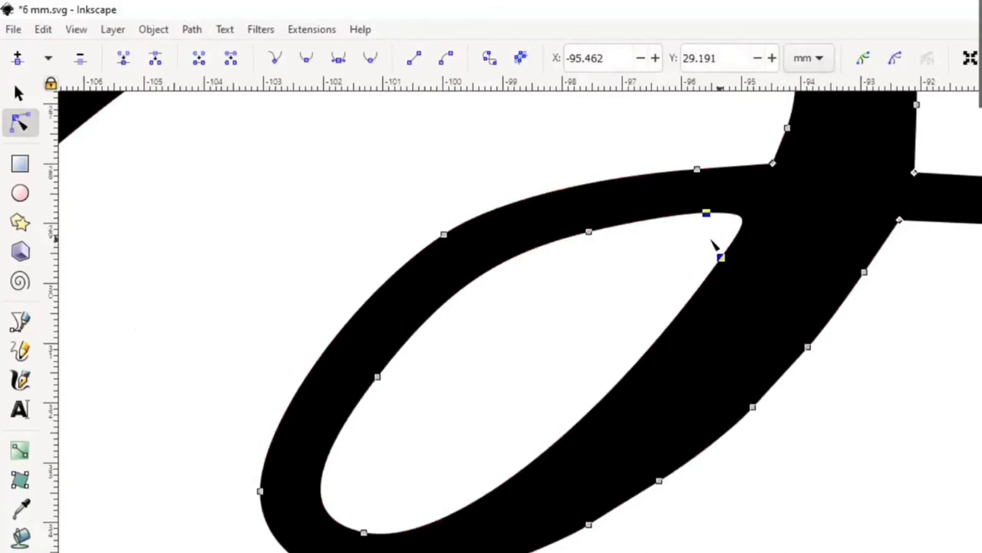
click(894, 328)
Step: Delete the white speck in the lower-right curve of the letter's exit stroke at about X -67, Y 54 mm
scroll(878, 395, down, 7)
scroll(728, 396, right, 10)
scroll(846, 416, right, 3)
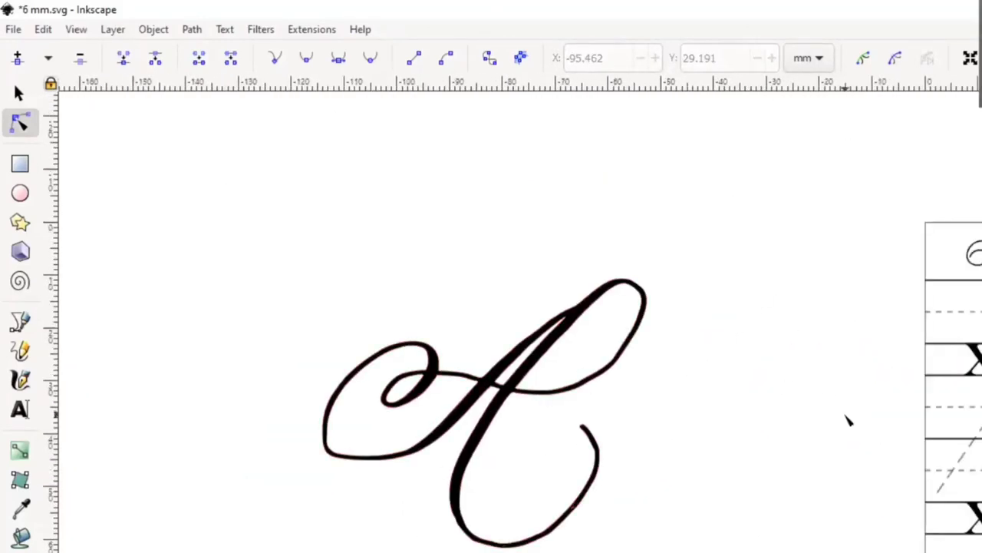
scroll(592, 498, up, 5)
click(538, 343)
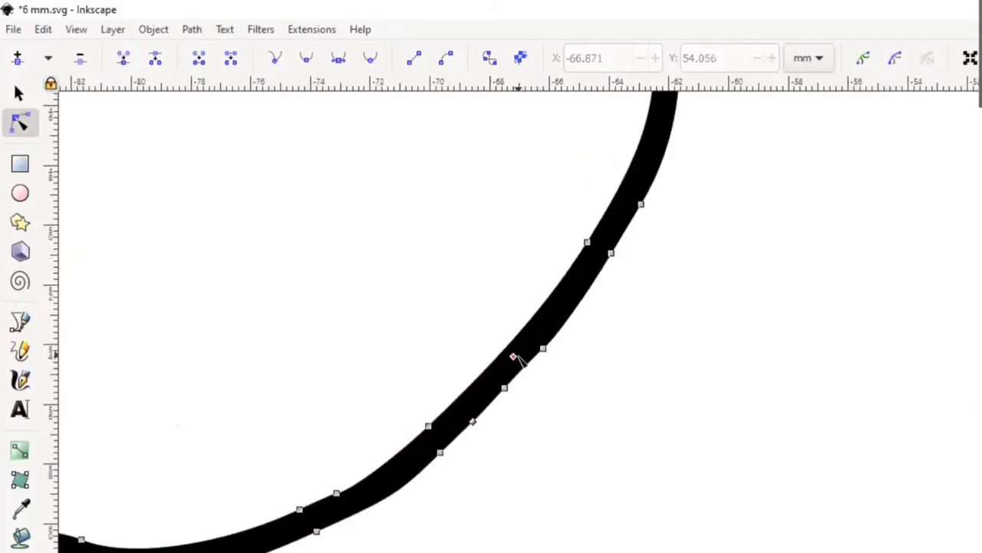
click(402, 437)
click(346, 379)
scroll(344, 379, down, 5)
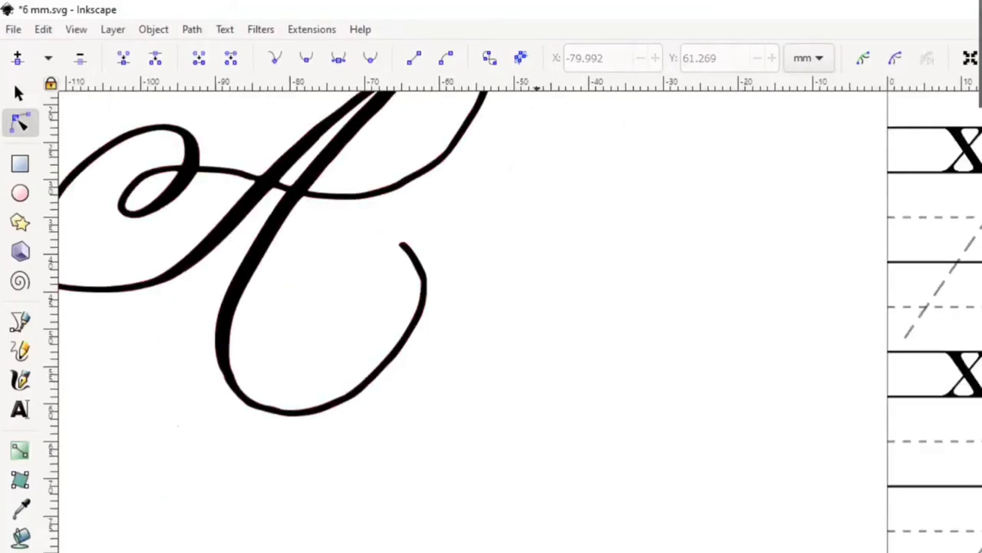
Step: Try to reshape the inner edge of the entry stroke's lower-left bend by moving its upper inner node
drag(550, 181, 699, 351)
scroll(192, 461, up, 3)
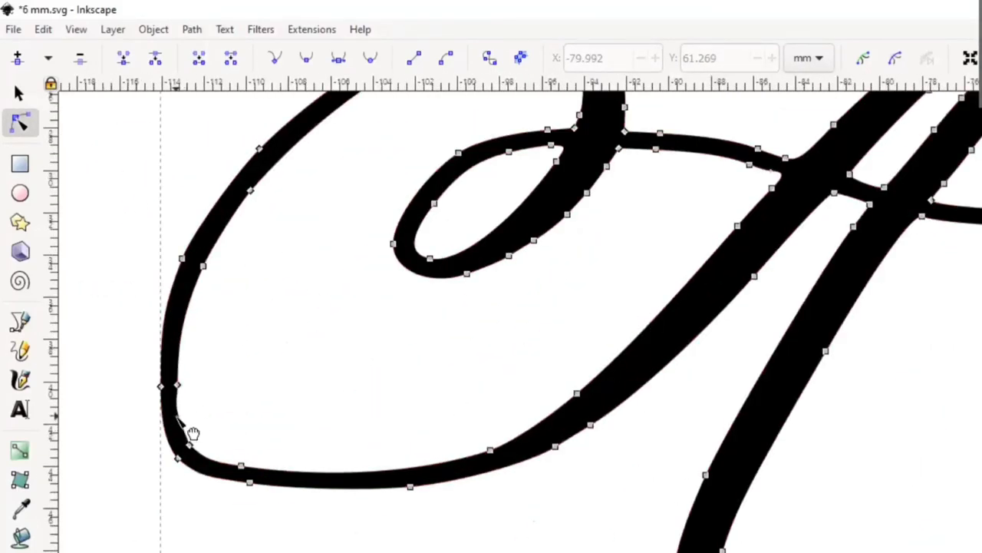
drag(177, 385, 170, 355)
key(ctrl+z)
key(ctrl+z)
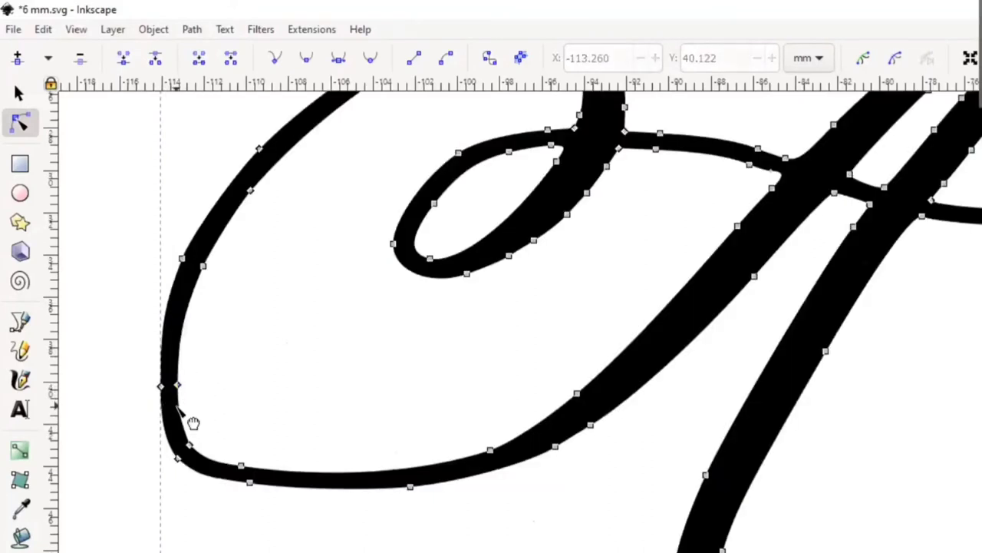
Step: Delete the surplus inner node above the entry stroke's lower-left bend and make the inner corner node smooth
click(178, 384)
key(Delete)
click(190, 444)
key(Delete)
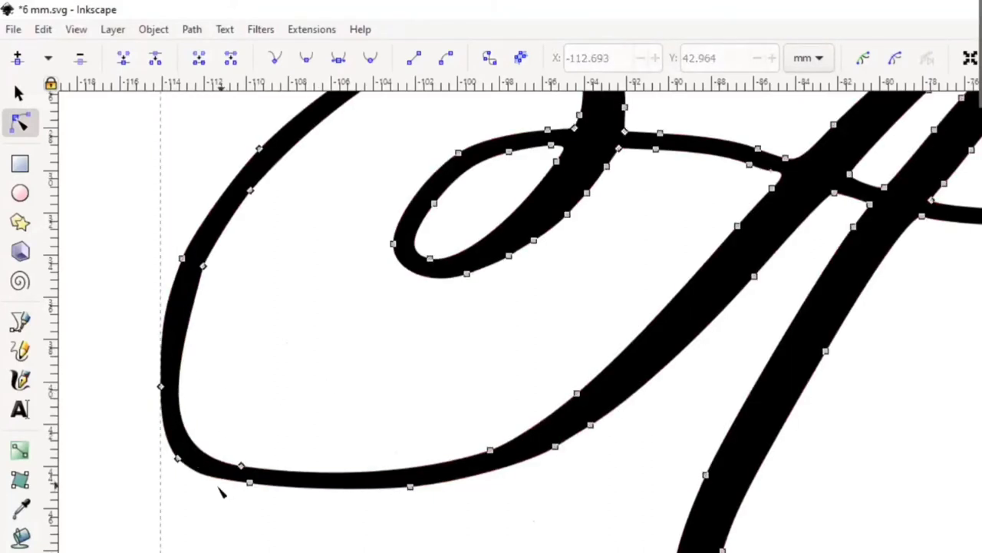
key(ctrl+z)
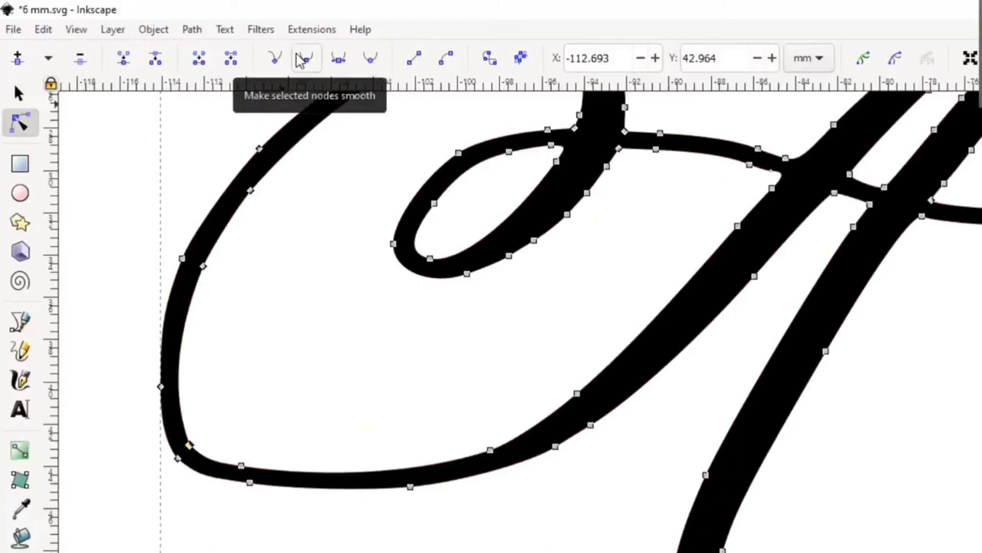
click(303, 59)
Step: Move the outer and inner corner nodes of the entry stroke's lower-left bend slightly inward
click(178, 458)
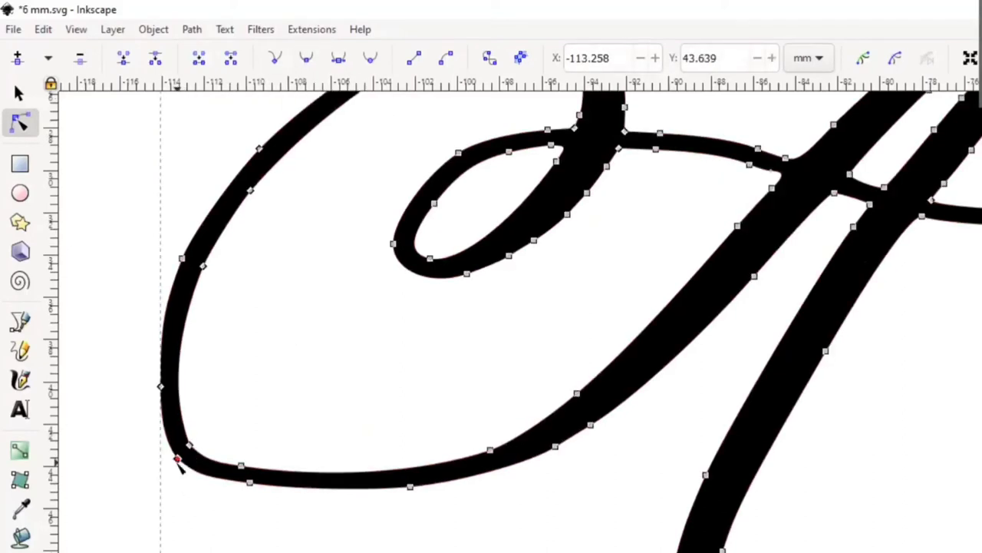
drag(178, 459, 183, 452)
click(195, 441)
Step: Delete the inner-edge node just past the lower-left bend at about X -110, Y 44 mm and adjust the outer bottom edge's curve
click(241, 465)
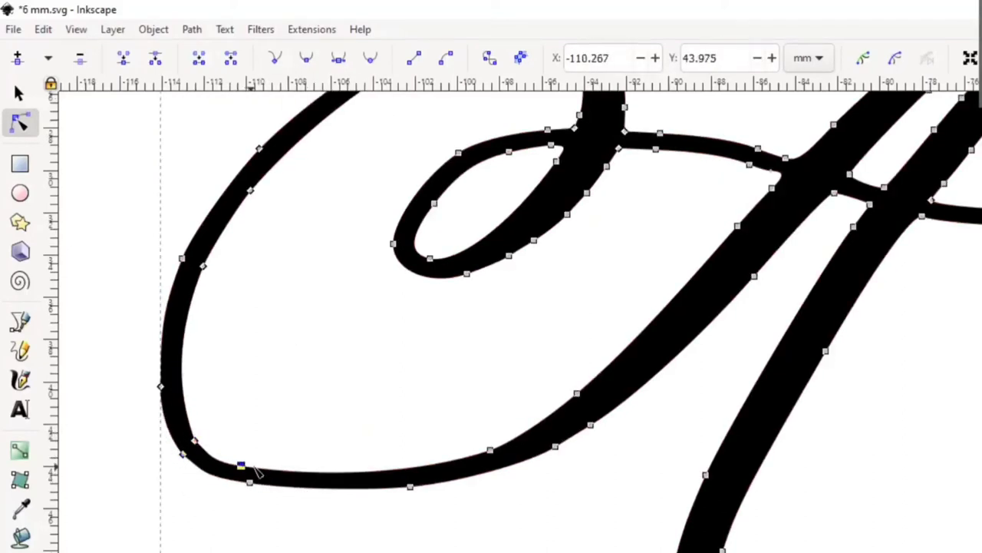
key(Delete)
click(195, 441)
key(Delete)
key(ctrl+z)
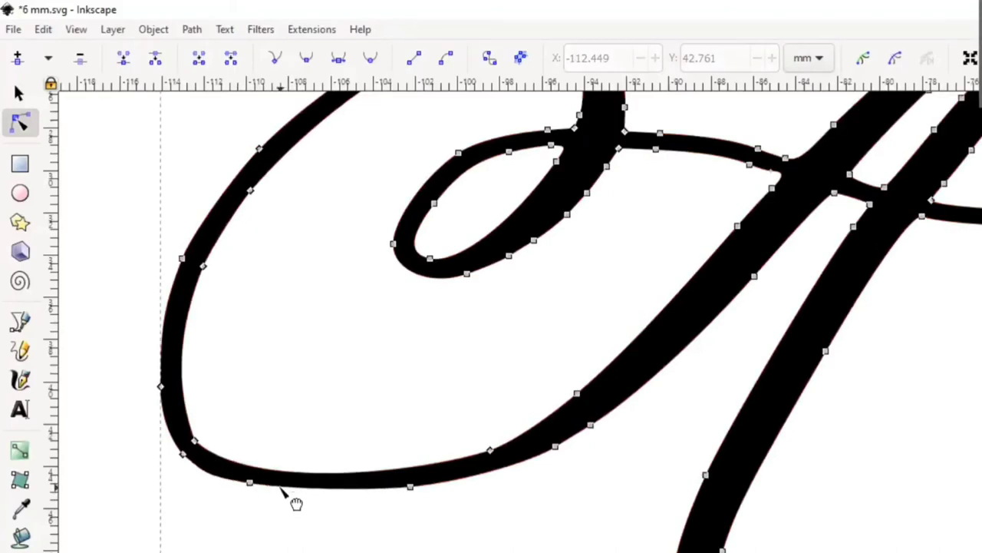
mouse_move(280, 488)
mouse_down()
mouse_move(313, 488)
mouse_move(297, 491)
mouse_up()
click(567, 112)
scroll(570, 493, down, 1)
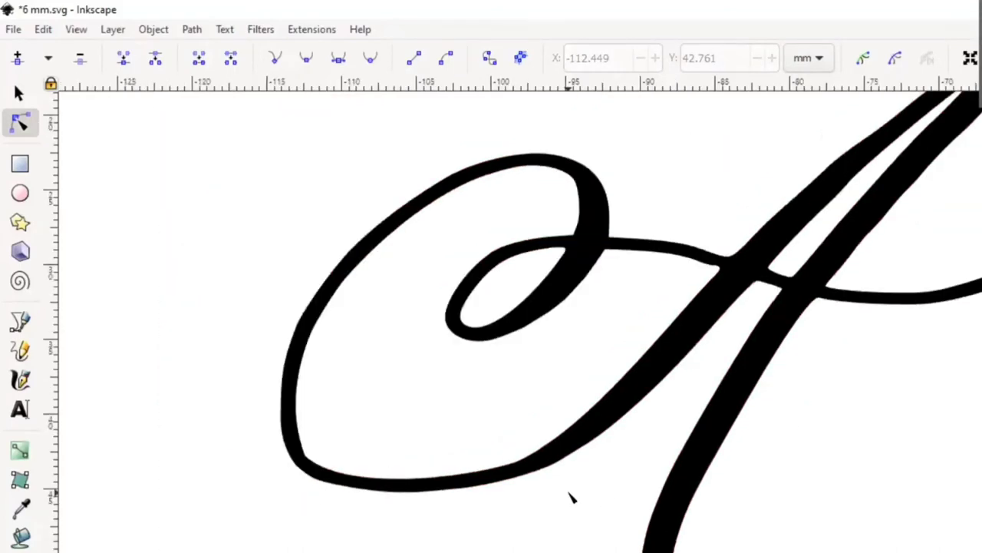
Step: Delete the upper-edge node on the crossbar's right curve at about X -65, Y 30 mm and reshape the remaining segment
scroll(568, 493, down, 2)
scroll(886, 391, up, 4)
click(767, 365)
click(715, 377)
key(Delete)
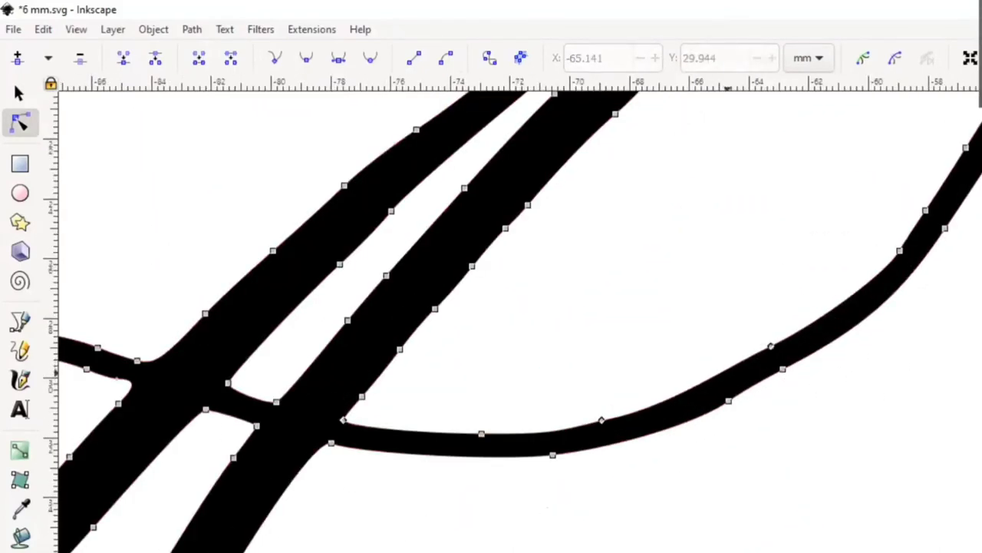
drag(728, 373, 730, 387)
Step: Try deleting the neighbouring upper-edge node of the crossbar's right curve at about X -63, Y 29 mm
click(771, 347)
key(Delete)
click(934, 344)
key(ctrl+z)
Step: Smooth the exit stroke just below its tip by deleting the surplus edge nodes and pulling the outer edge slightly inward
scroll(787, 383, down, 3)
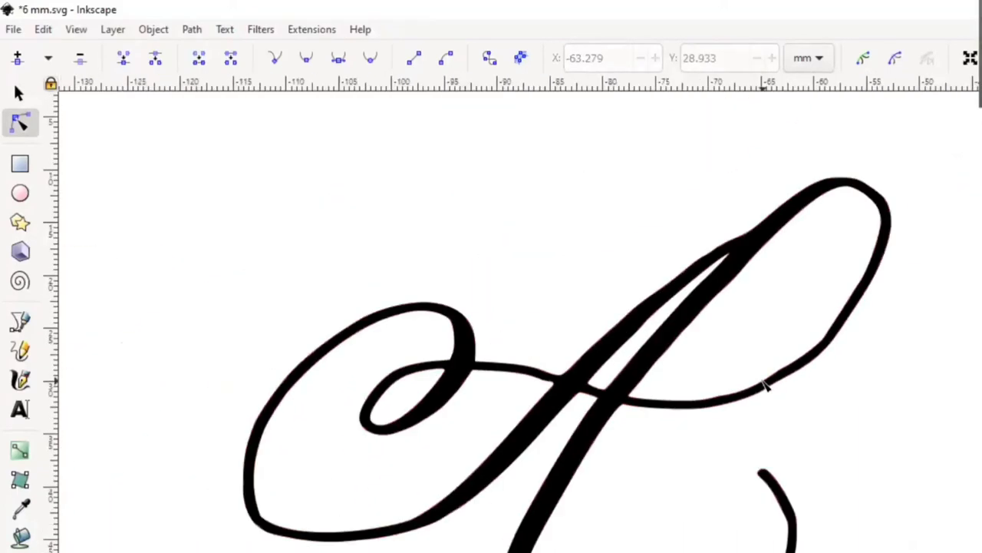
scroll(857, 399, down, 2)
scroll(822, 427, up, 6)
click(771, 485)
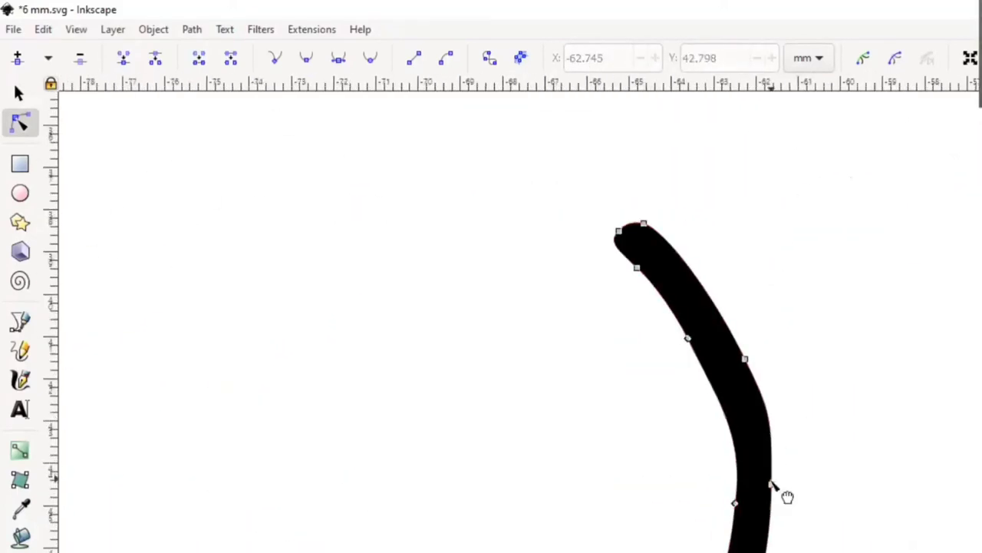
click(644, 223)
key(Delete)
key(ctrl+z)
click(745, 359)
key(Delete)
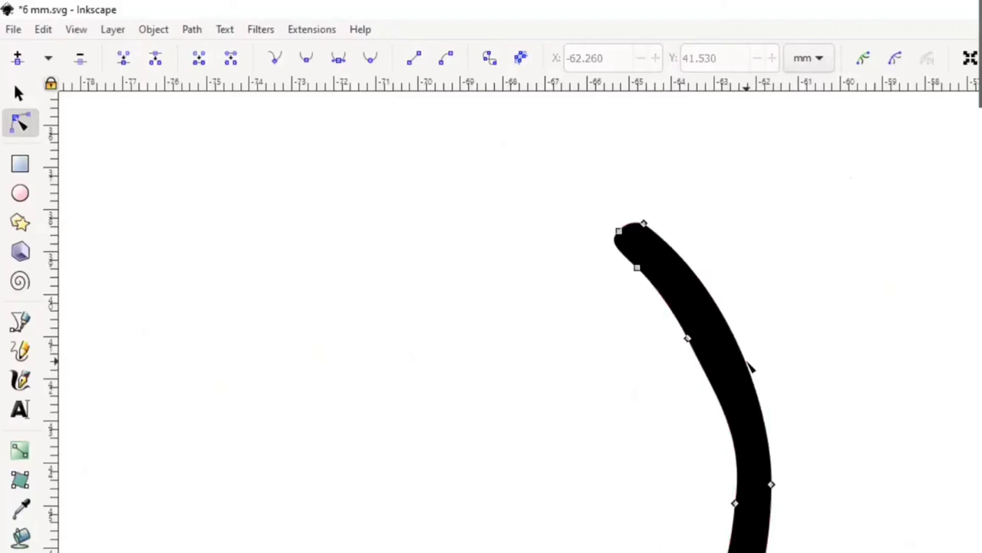
drag(728, 324, 713, 323)
click(778, 338)
Step: Smooth the upper edge of the crossbar's right curve by deleting its three surplus nodes
scroll(777, 338, down, 5)
scroll(775, 362, up, 2)
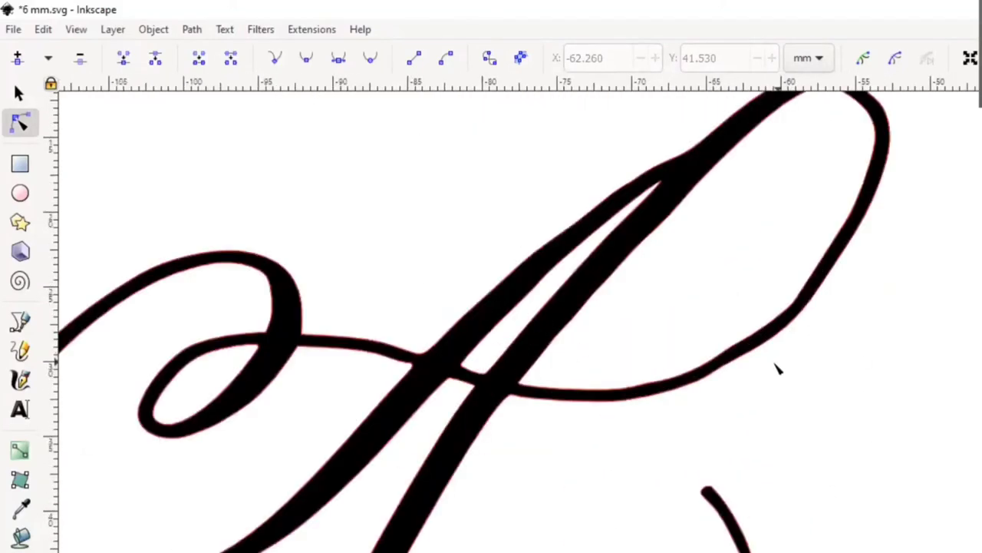
scroll(775, 364, up, 2)
click(689, 328)
key(Delete)
click(817, 232)
key(Delete)
click(844, 191)
key(Delete)
Step: Thin the crossbar's right curve by pulling its lower edge inward and moving that edge's upper node to about X -57.2, Y 24.3 mm
click(700, 349)
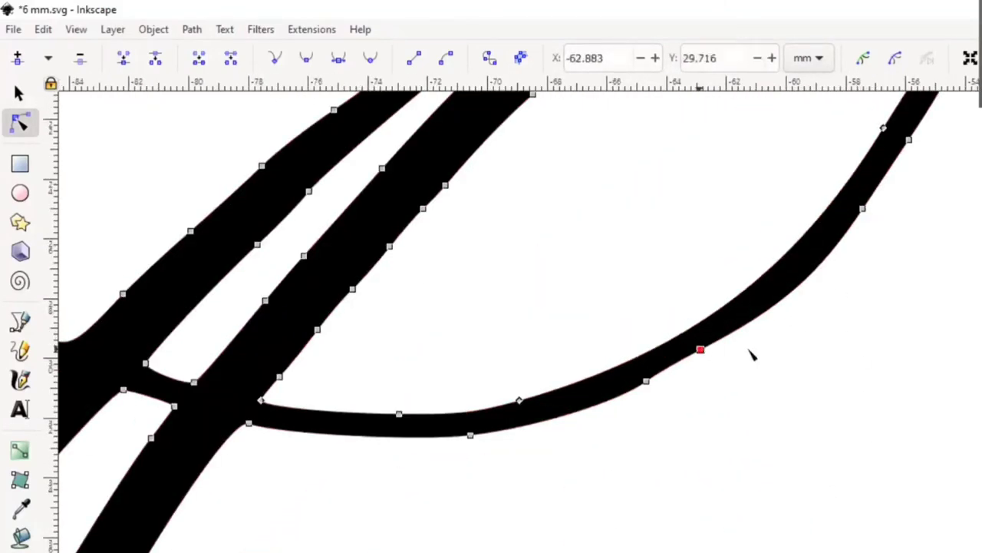
click(792, 310)
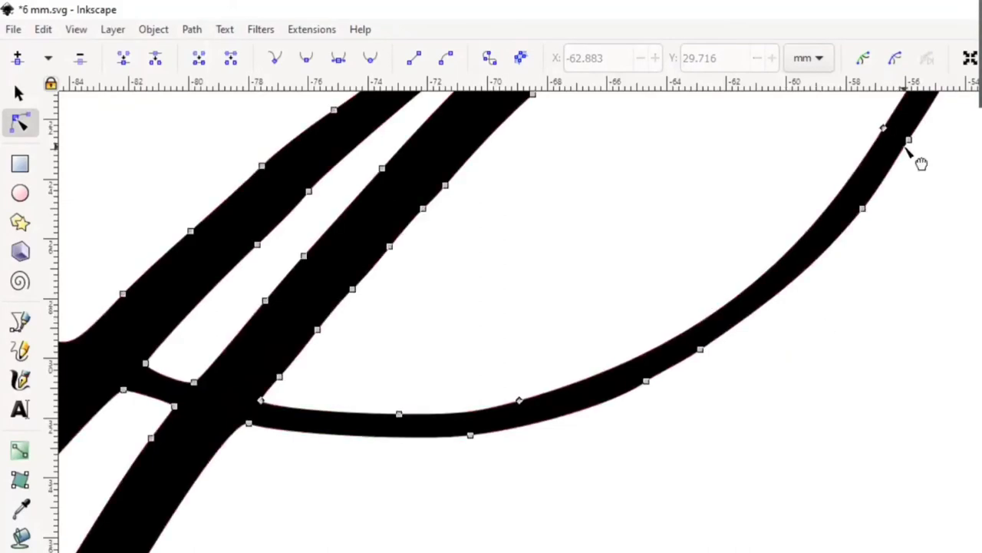
double_click(867, 193)
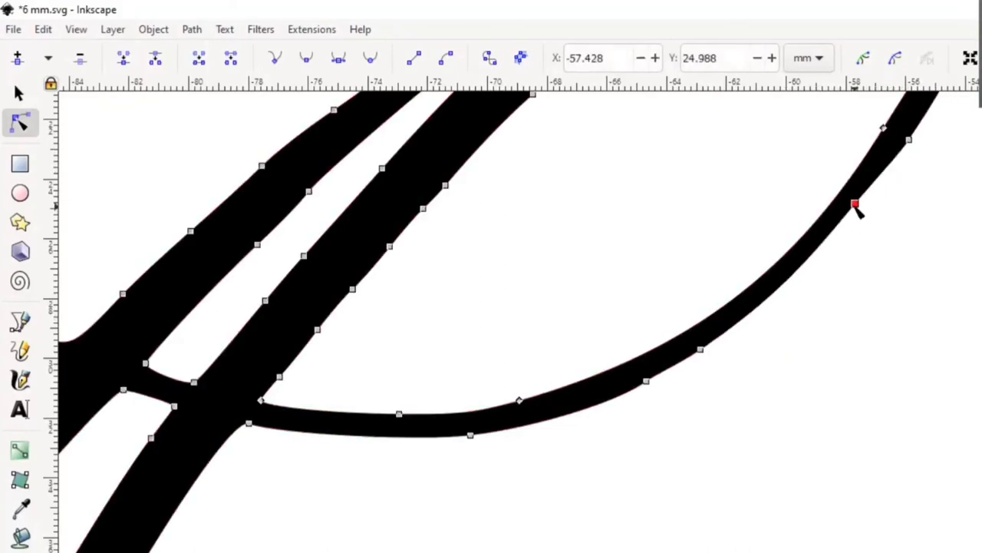
drag(867, 193, 873, 172)
click(883, 247)
scroll(882, 248, down, 3)
scroll(913, 268, up, 2)
click(944, 283)
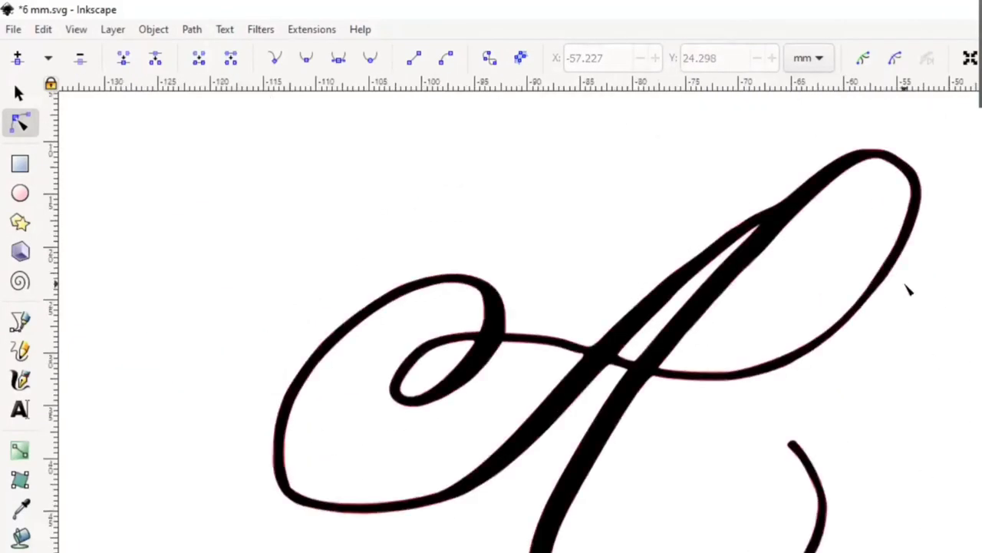
Step: Delete the remaining inner corner node at the entry stroke's lower-left bend and move the far-left outer node slightly outward
scroll(908, 289, down, 2)
click(290, 420)
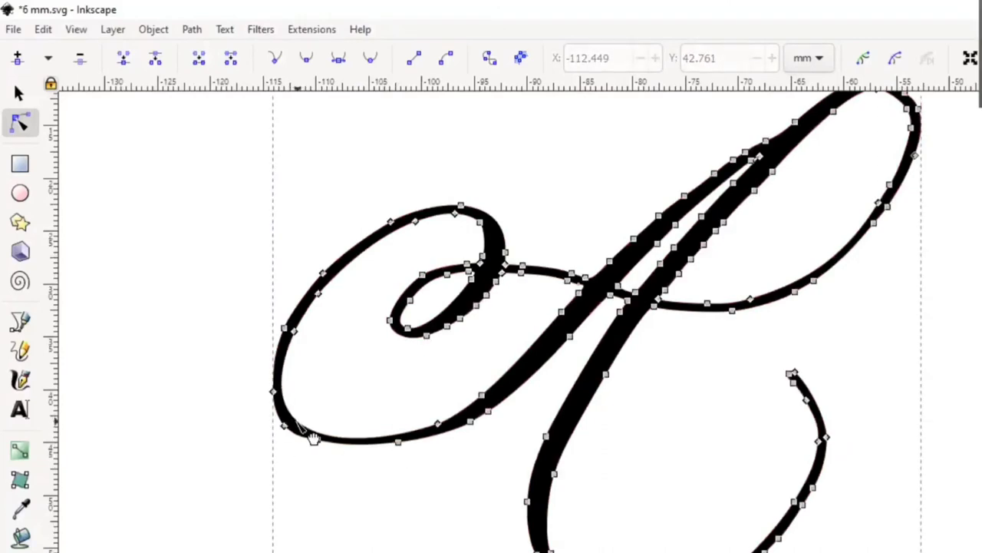
click(360, 477)
scroll(427, 476, down, 1)
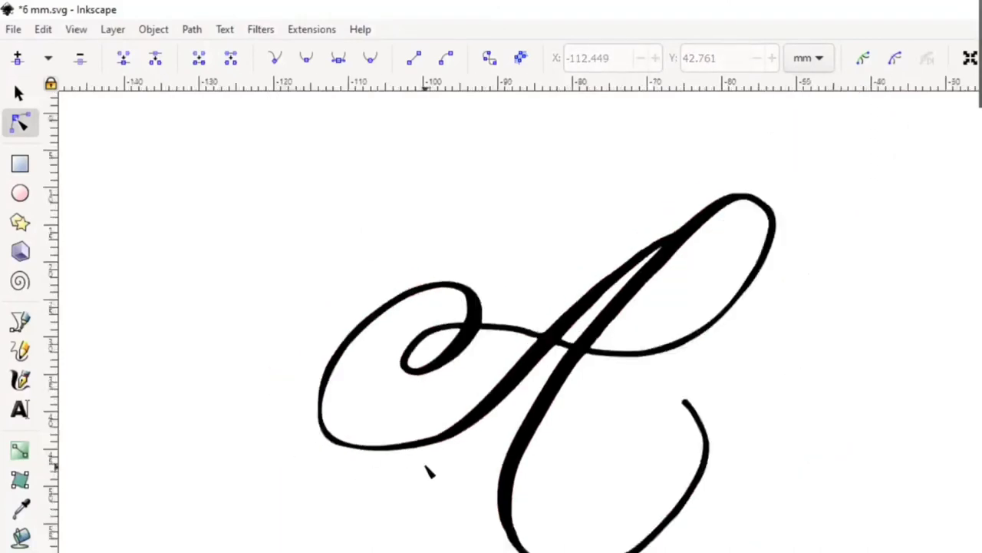
scroll(804, 424, down, 2)
scroll(647, 454, up, 4)
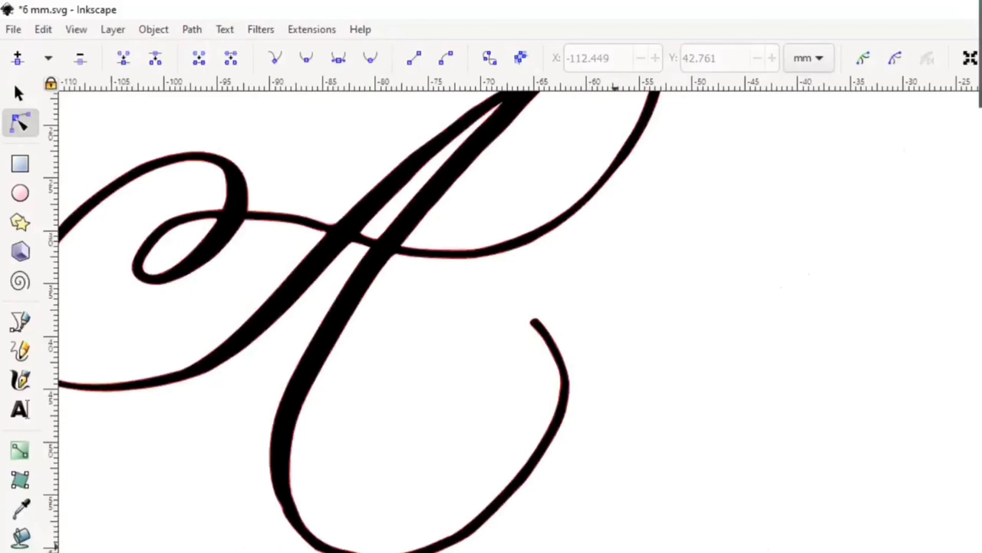
click(161, 330)
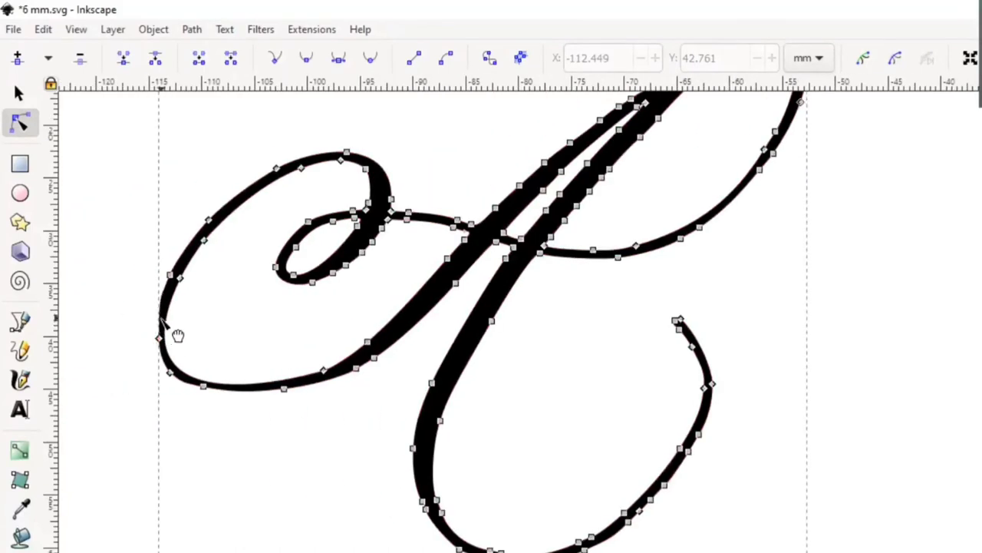
drag(160, 338, 152, 338)
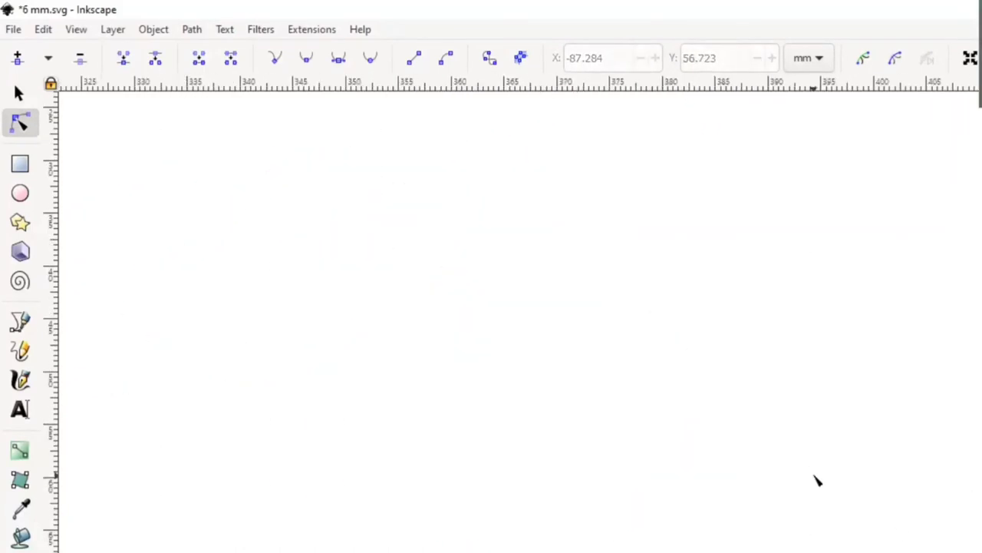
Step: Try deleting the inner-edge node along the bottom of the entry stroke at about X -99, Y 43 mm
drag(816, 481, 948, 480)
scroll(466, 407, left, 5)
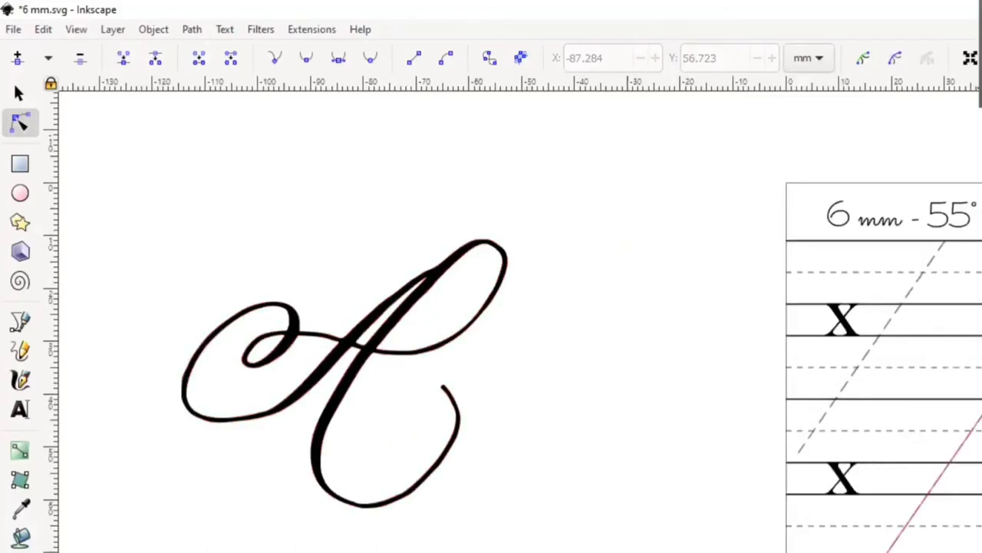
scroll(266, 433, up, 4)
drag(203, 416, 467, 440)
click(473, 442)
key(Delete)
key(ctrl+z)
double_click(263, 252)
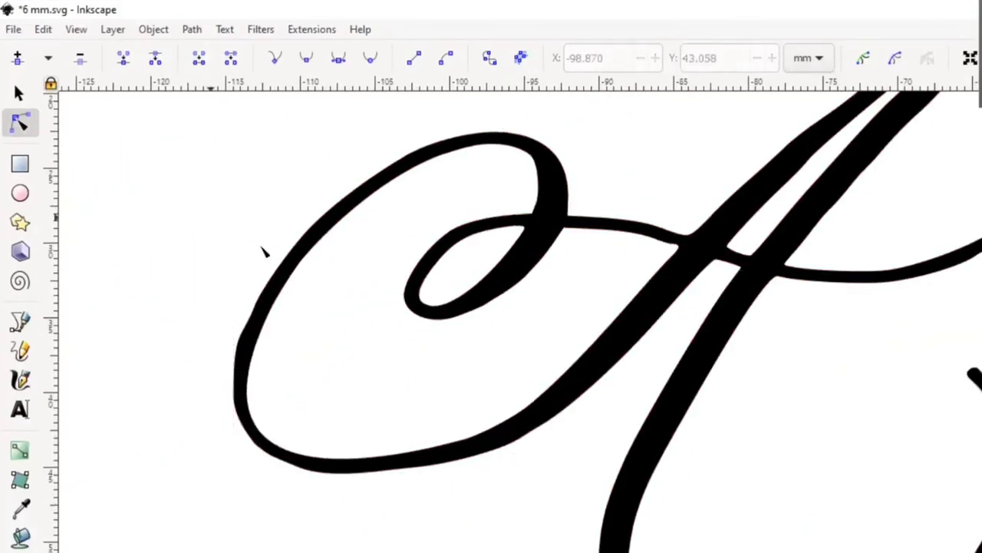
Step: Move the whole letter A onto the first rows of the guideline sheet, at about X 12.2, Y 10.5 mm
scroll(350, 345, down, 4)
key(s)
click(487, 307)
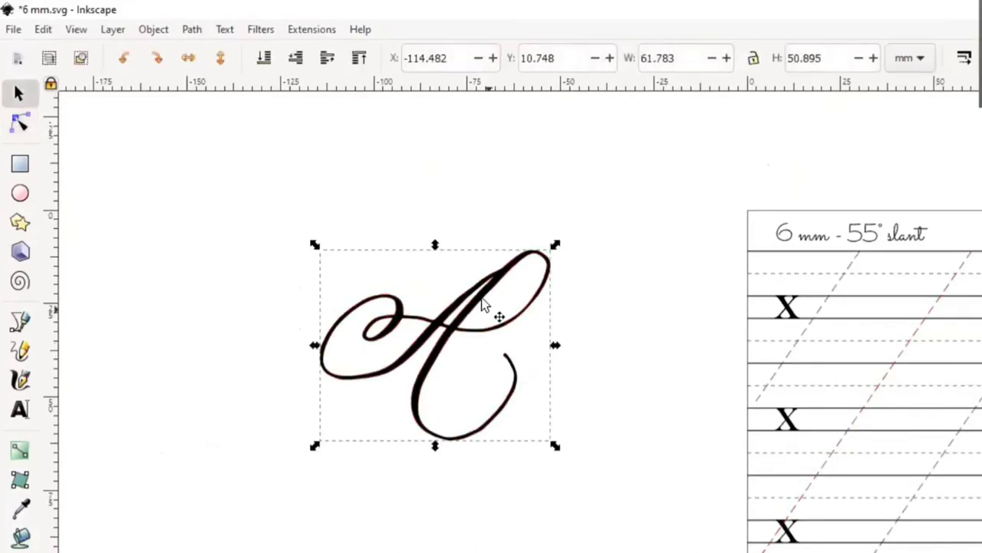
scroll(361, 353, right, 4)
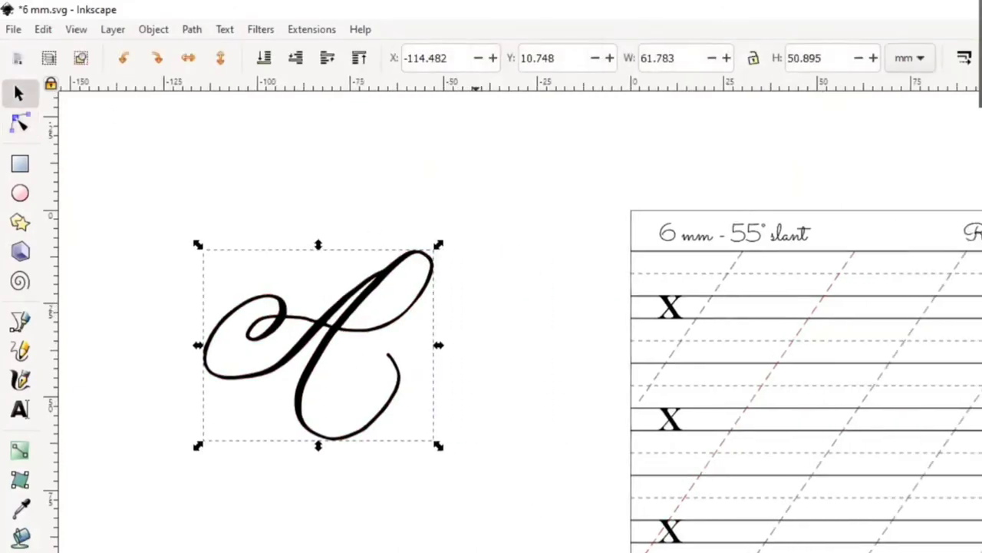
drag(303, 352, 808, 330)
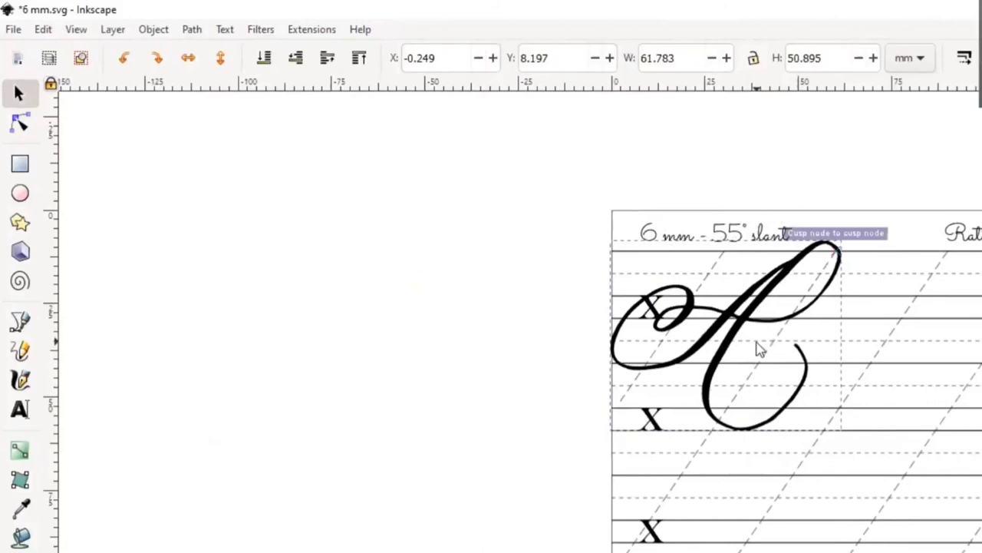
drag(758, 349, 804, 357)
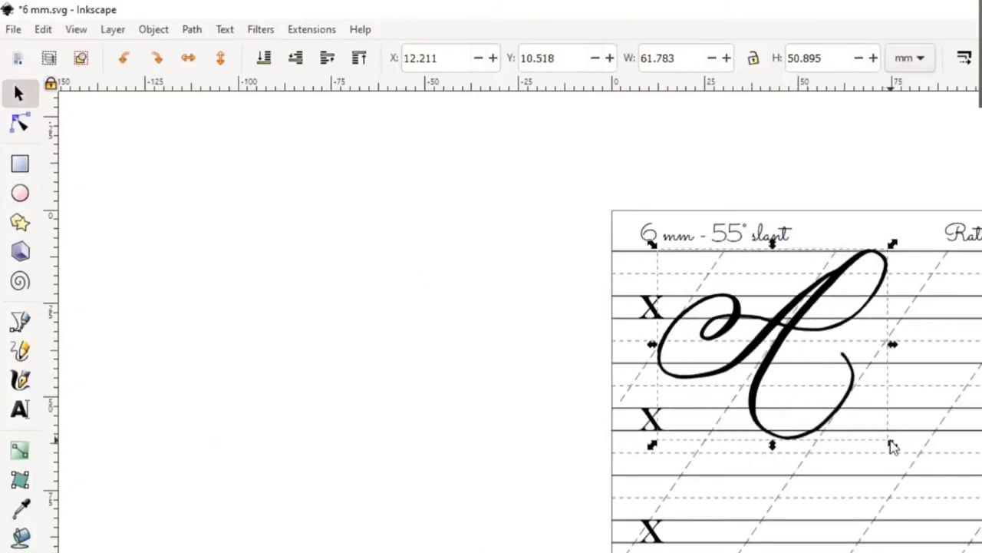
Step: Try to shrink the letter to about 28.9 × 29.5 mm over the first guideline row
drag(893, 446, 766, 362)
drag(746, 290, 777, 285)
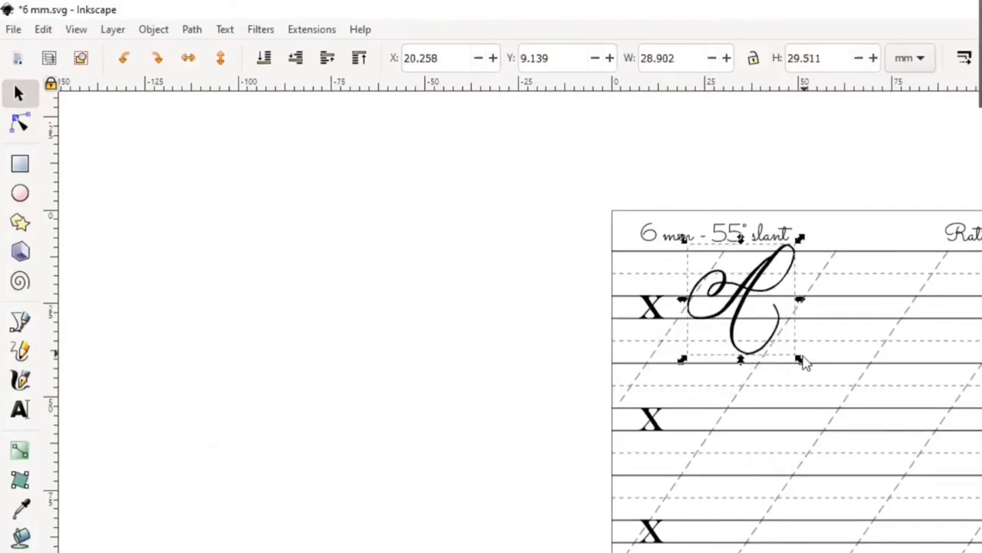
drag(802, 364, 775, 346)
key(ctrl+z)
key(ctrl+z)
key(ctrl+z)
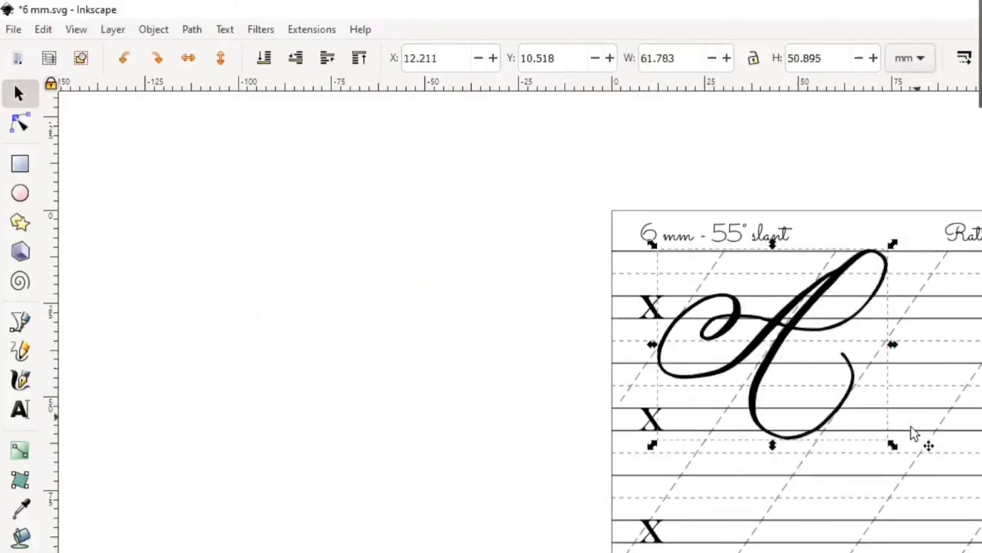
Step: Shrink the letter to about 29.0 × 24.7 mm and place it beside the first x at about X 16.7, Y 12.2 mm
drag(892, 445, 772, 345)
mouse_move(713, 310)
mouse_down()
mouse_move(706, 299)
mouse_move(730, 316)
mouse_up()
drag(782, 261, 788, 259)
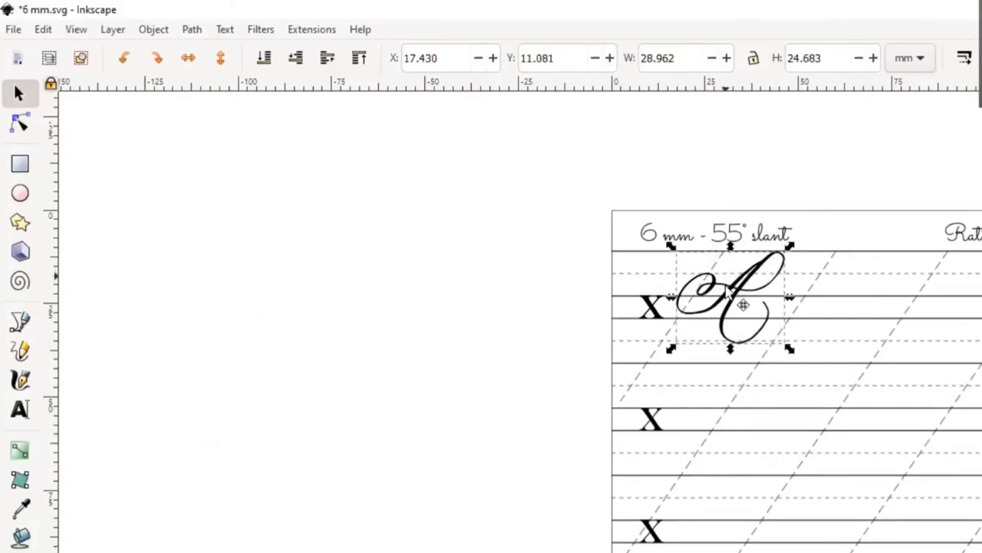
drag(730, 293, 726, 298)
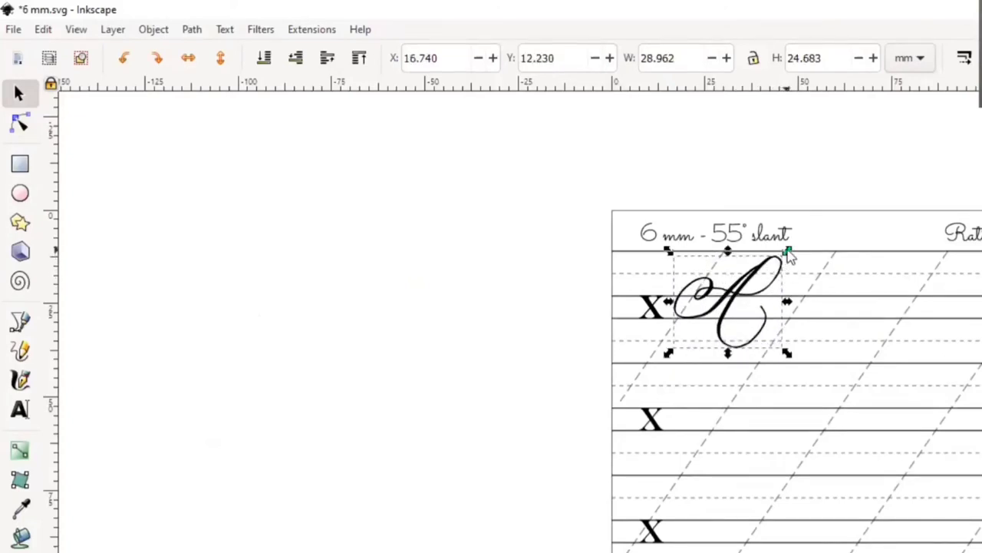
Step: Enlarge the letter to about 30.6 × 26.1 mm and reposition it at about X 16.3, Y 11.3 mm
drag(788, 257, 790, 252)
drag(754, 290, 739, 287)
click(856, 311)
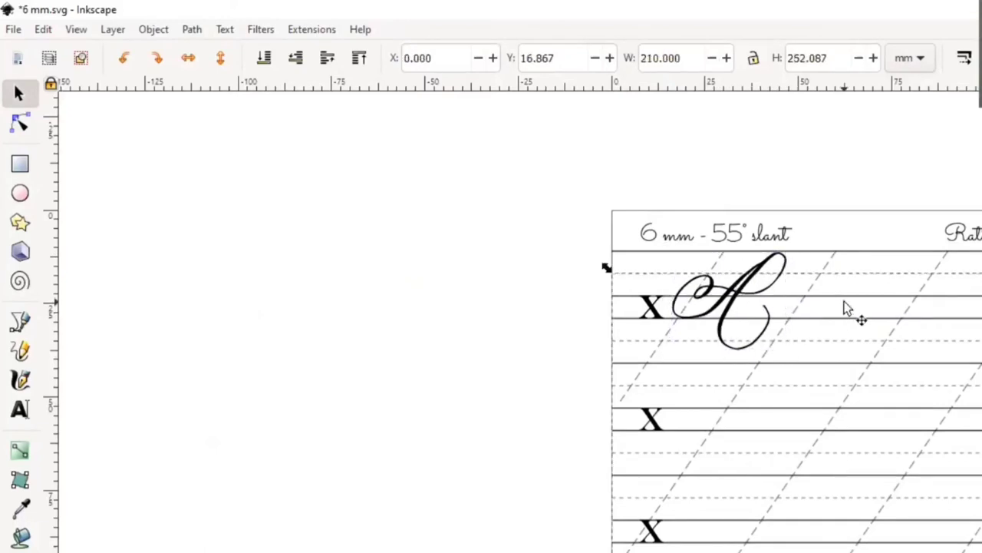
Step: Fine-tune the letter's fit in the first row to about 29.0 × 26.3 mm at about X 16.5, Y 11.3 mm
click(737, 315)
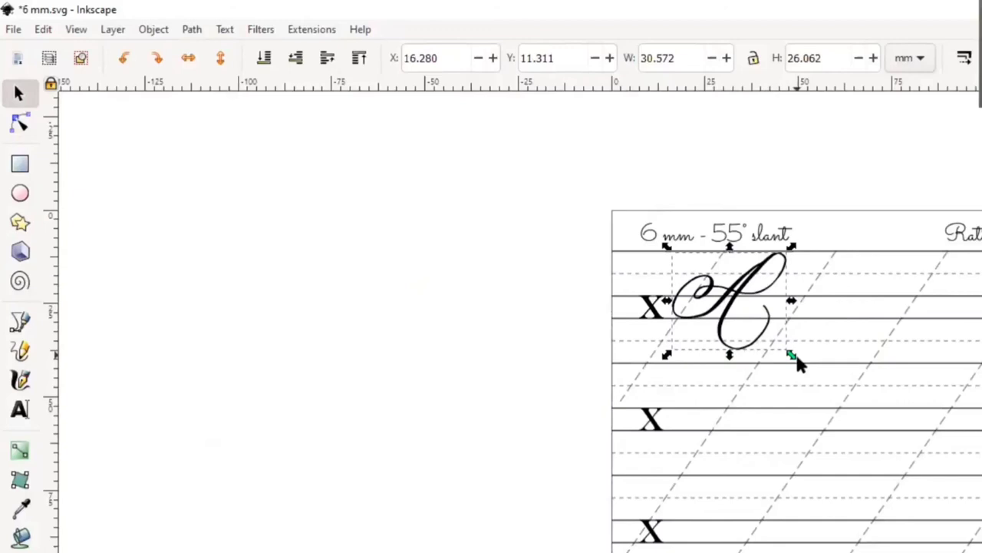
drag(794, 358, 789, 354)
key(ctrl+z)
drag(728, 353, 727, 359)
drag(790, 364, 783, 356)
drag(737, 295, 740, 301)
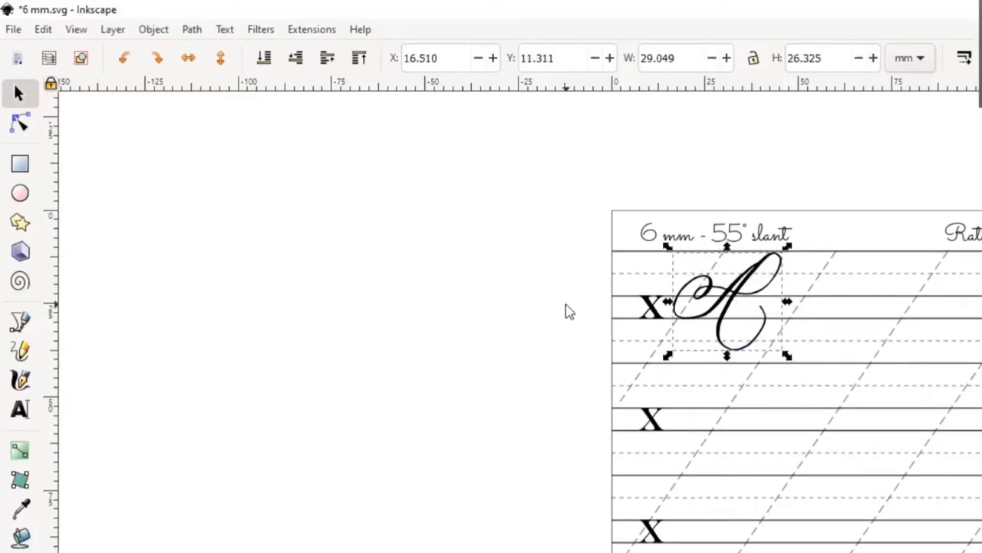
Step: Nudge the black letter A horizontally along the first guideline row to about X 21.3 mm
click(566, 310)
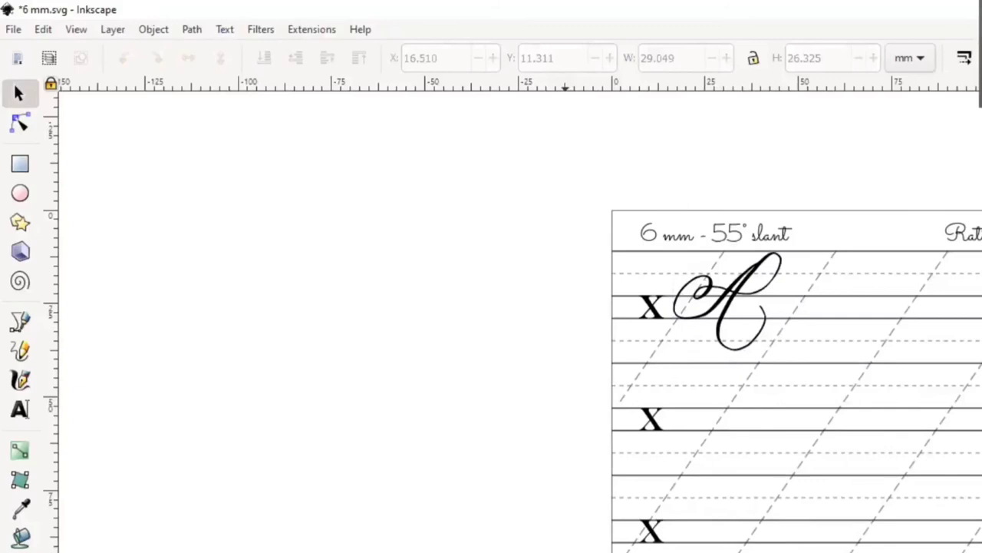
scroll(528, 314, right, 10)
click(411, 280)
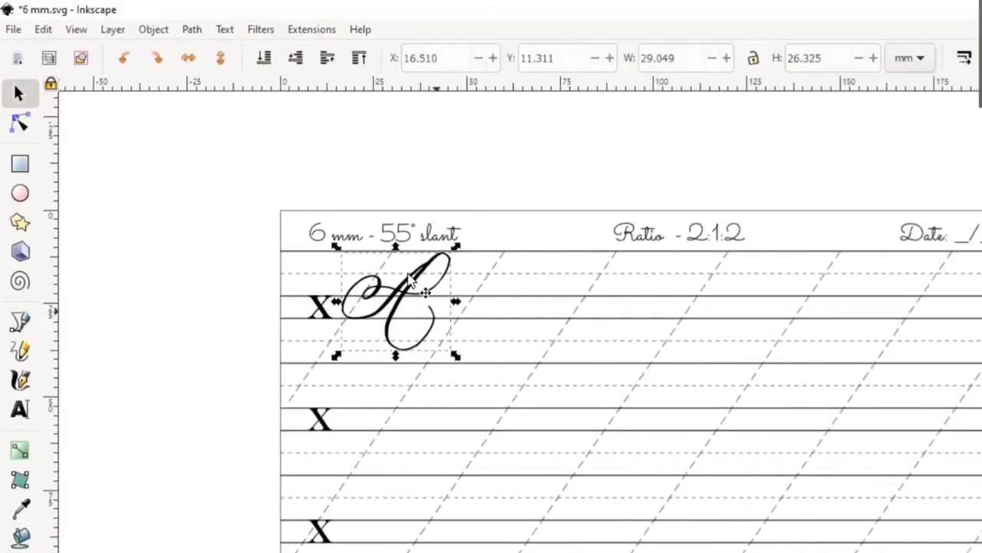
key(Right)
key(Right)
key(Right)
key(Right)
key(Right)
key(Right)
key(Right)
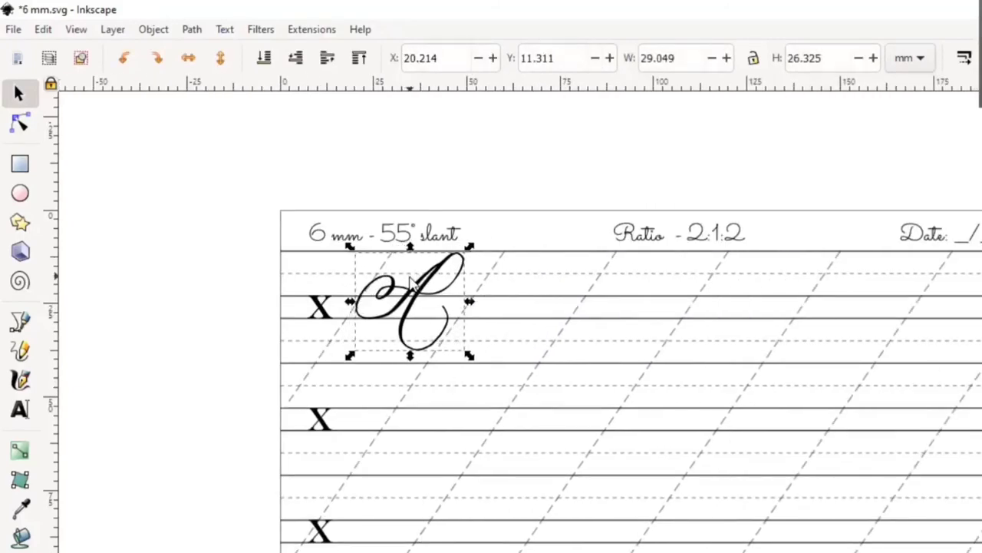
key(Right)
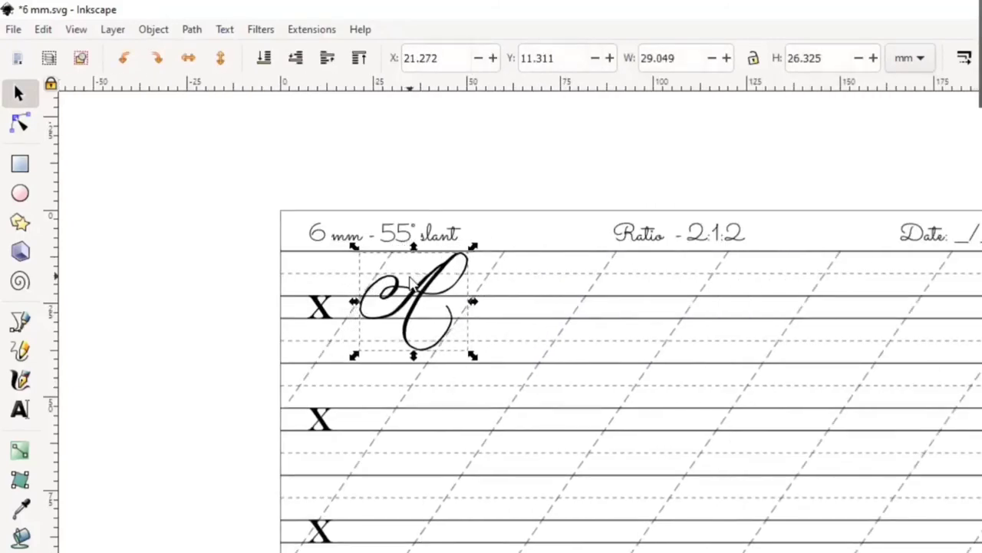
click(118, 334)
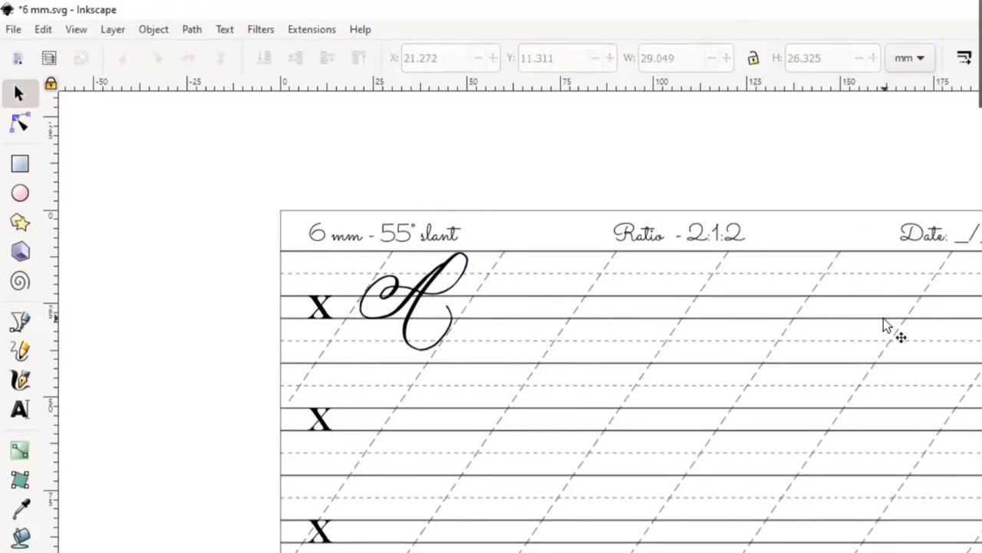
Step: Duplicate the letter A as a light grey tracing copy and offset it with a relative horizontal move of 30 mm
click(439, 301)
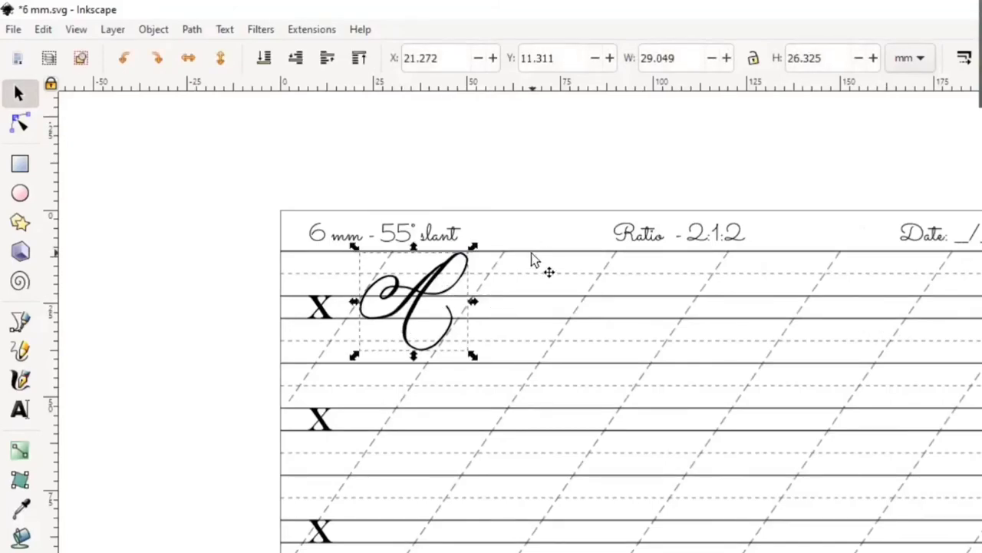
key(ctrl+shift+m)
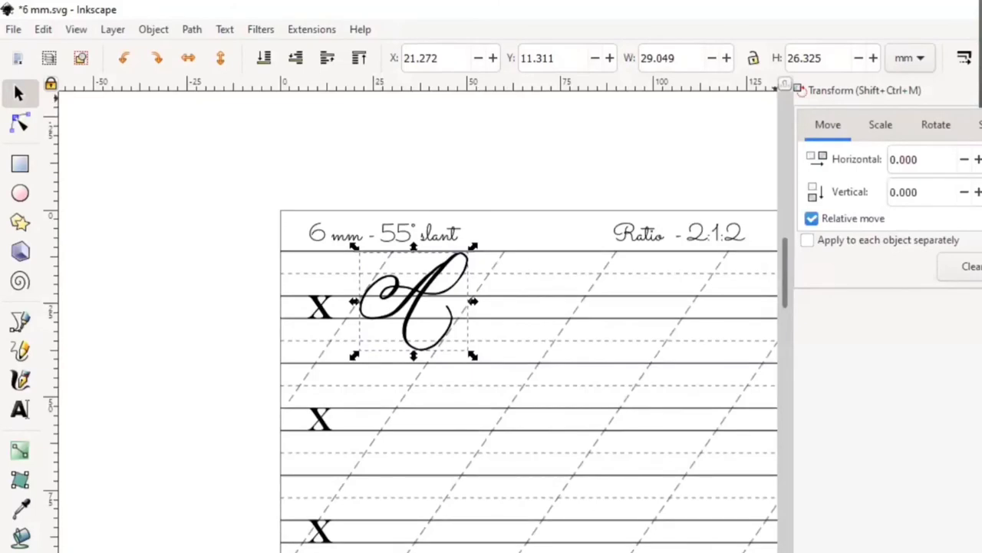
click(932, 193)
click(917, 159)
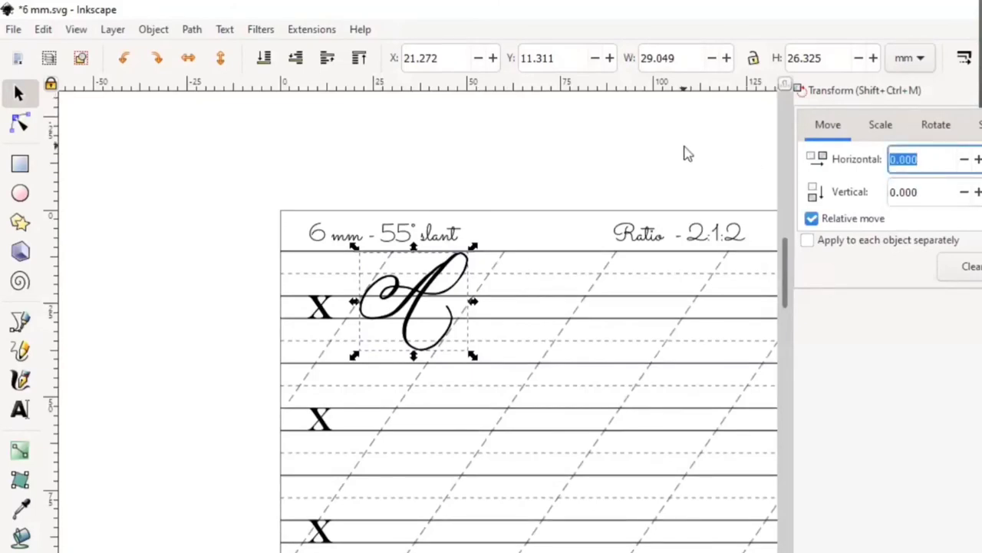
text(30)
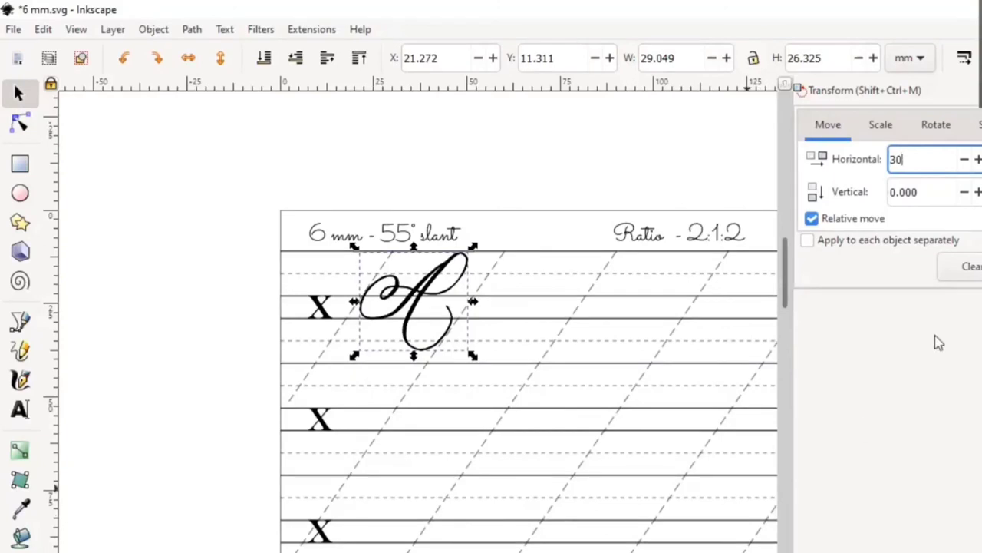
key(Return)
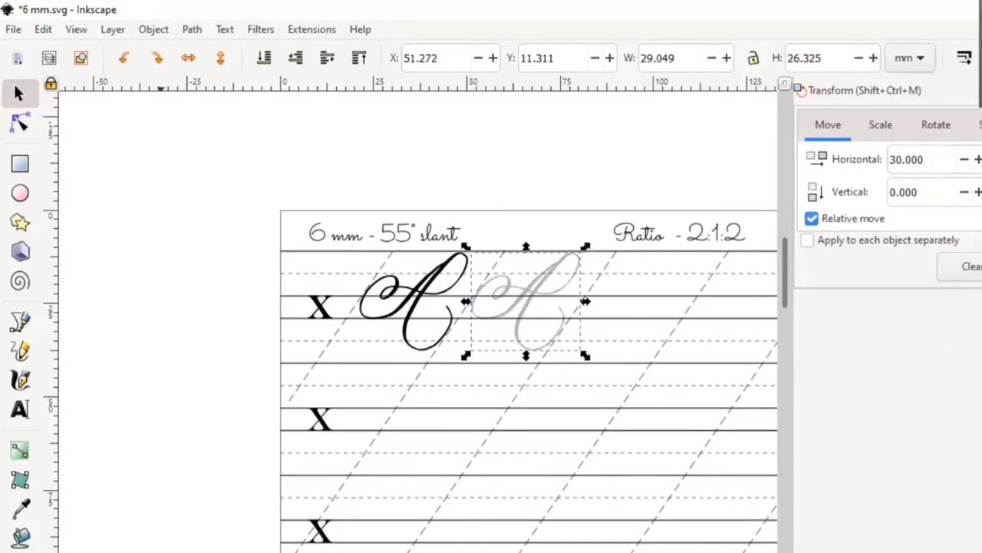
Step: Add four more grey copies of the letter along the first row, each offset 30 mm horizontally from the previous one, and hide the Transform settings
key(Return)
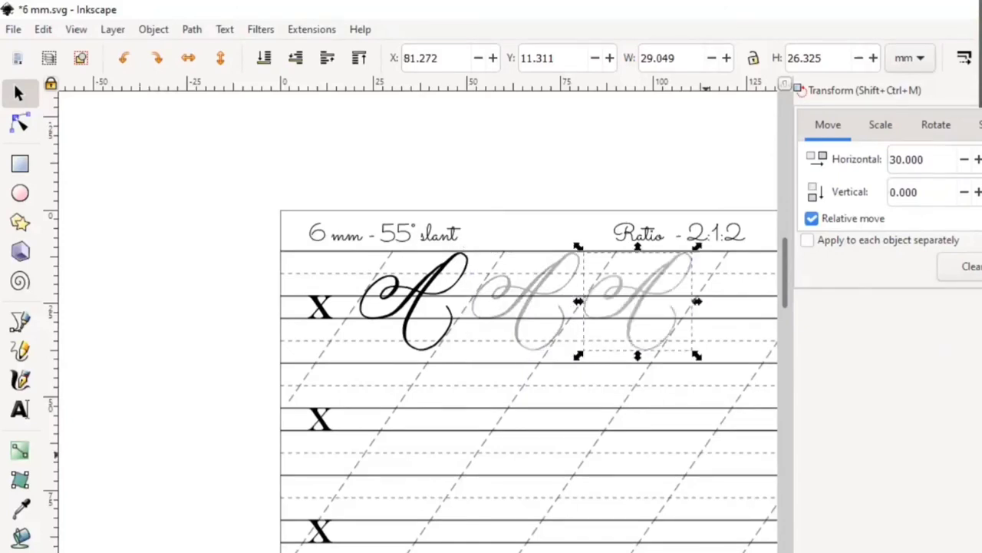
key(ctrl+d)
key(Return)
key(ctrl+d)
key(Return)
key(ctrl+d)
key(Return)
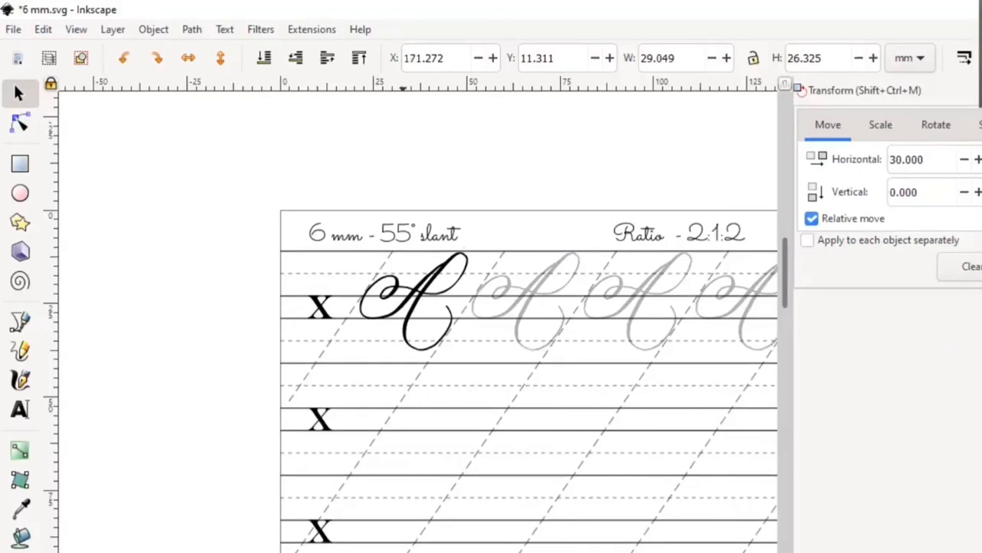
scroll(391, 307, right, 10)
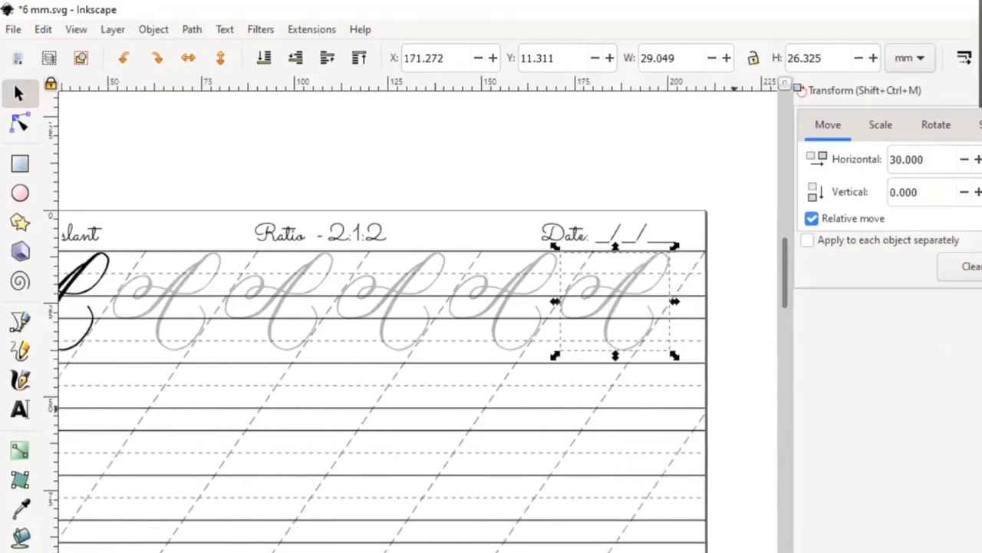
key(F12)
click(870, 340)
Step: Review the first row of letters and its fit on the whole guideline sheet
scroll(447, 322, left, 4)
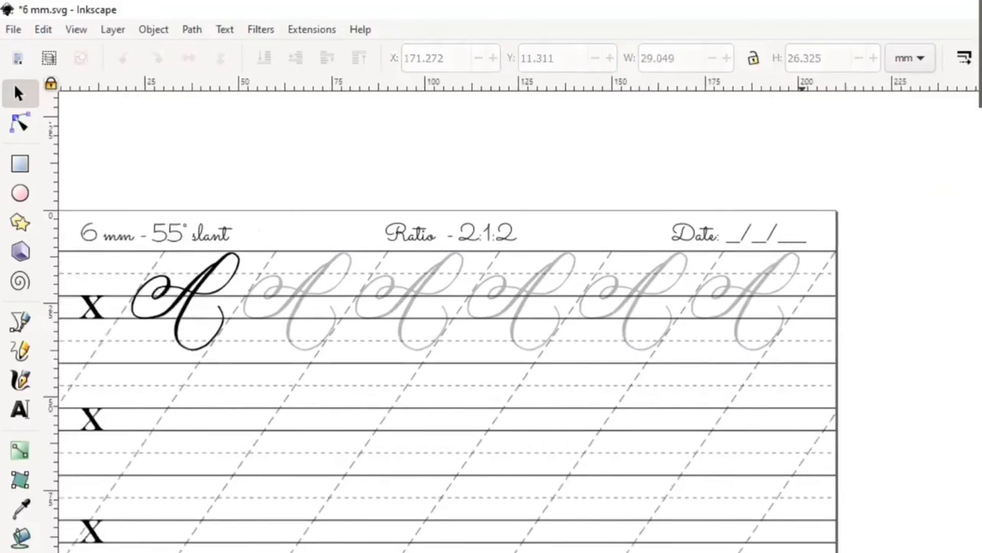
scroll(446, 322, left, 1)
scroll(664, 377, down, 1)
scroll(734, 348, down, 2)
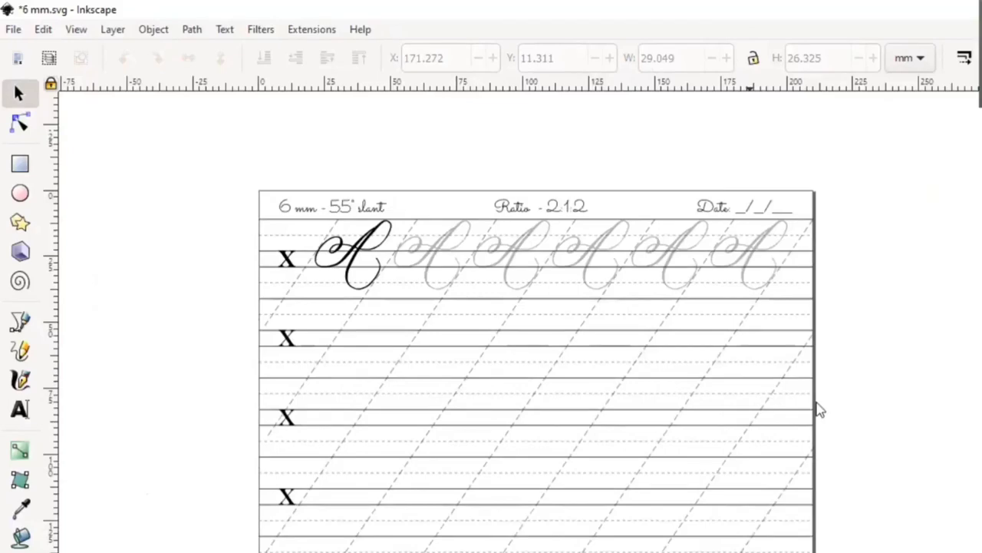
scroll(818, 409, down, 3)
scroll(816, 407, up, 2)
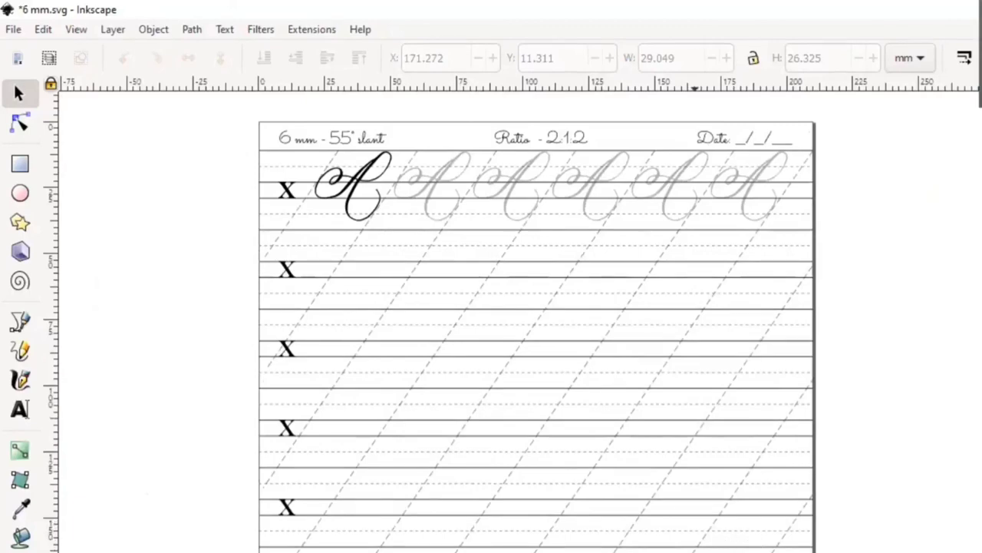
key(Escape)
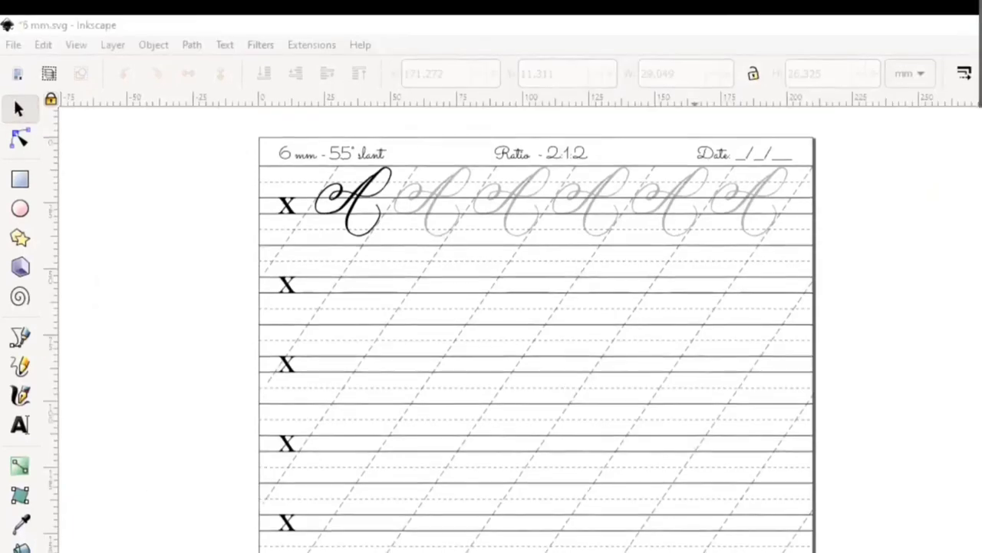